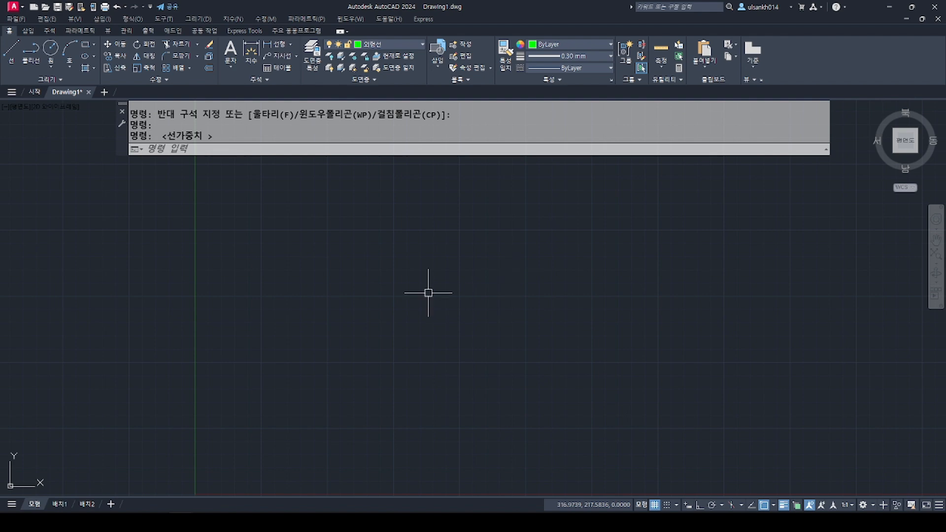
Step: Draw a rectangle 50 wide and 30 high with the Rectangle command
{"action": "type", "text": "rec"}
{"action": "key", "text": "Return"}
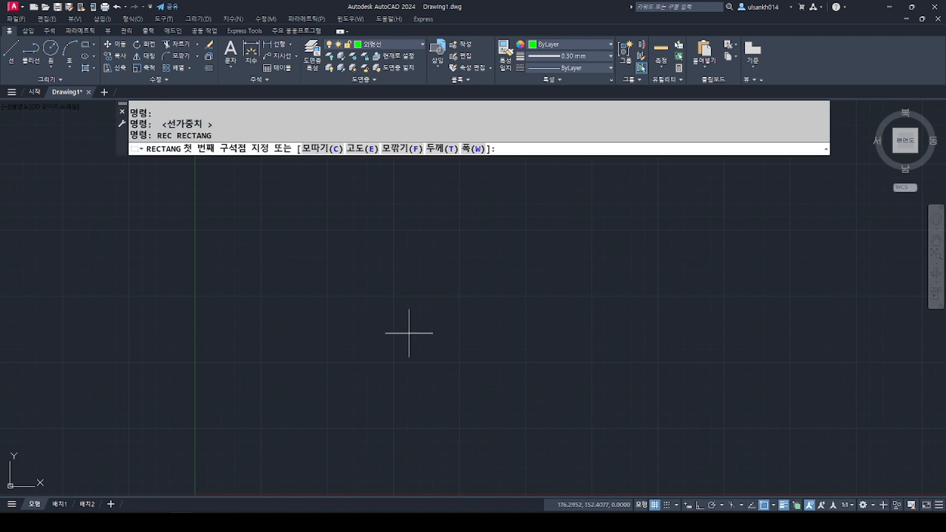
{"action": "left_click", "coordinate": [389, 346]}
{"action": "type", "text": "@"}
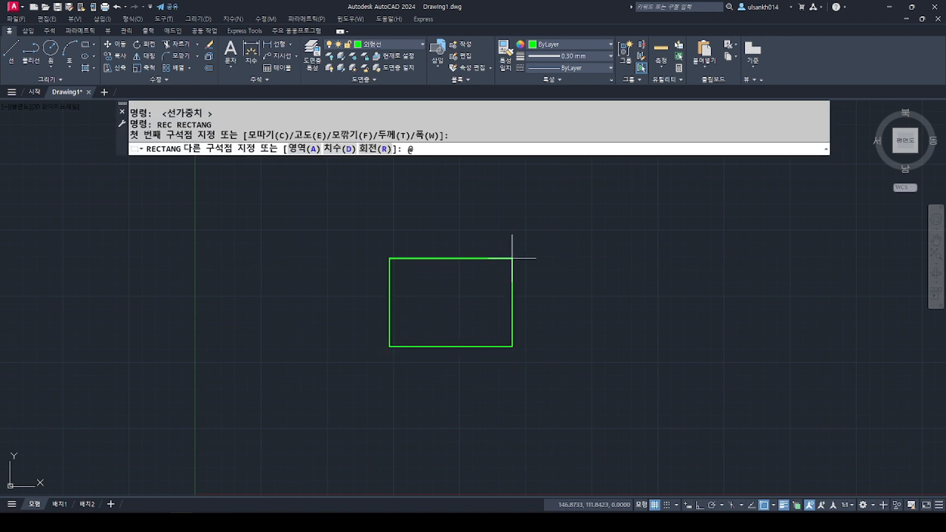
{"action": "type", "text": "50,30"}
{"action": "key", "text": "Return"}
{"action": "scroll", "coordinate": [422, 333], "scroll_direction": "up", "scroll_amount": 3}
{"action": "middle_click_drag", "start_coordinate": [445, 320], "coordinate": [492, 369]}
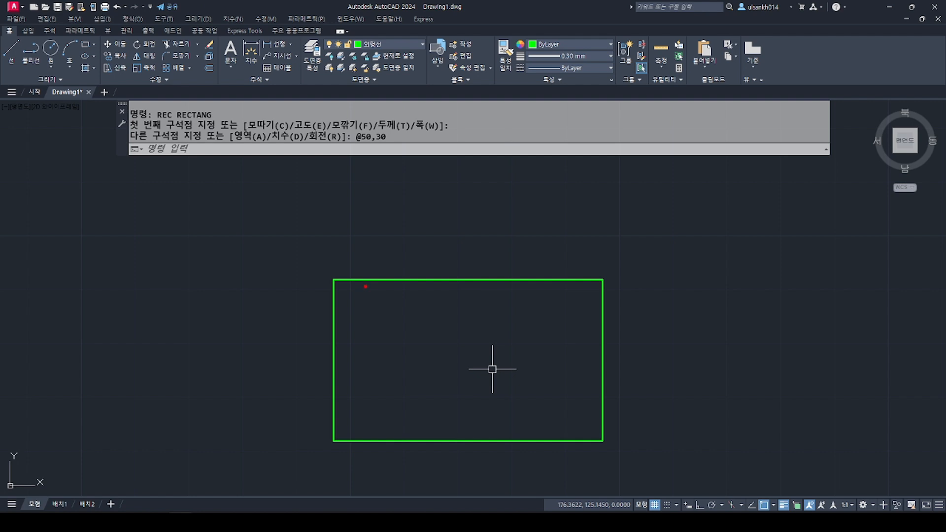
{"action": "mouse_move", "coordinate": [334, 277]}
{"action": "left_mouse_down"}
{"action": "mouse_move", "coordinate": [446, 211]}
{"action": "mouse_move", "coordinate": [677, 202]}
{"action": "mouse_move", "coordinate": [687, 212]}
{"action": "mouse_move", "coordinate": [590, 283]}
{"action": "left_mouse_up"}
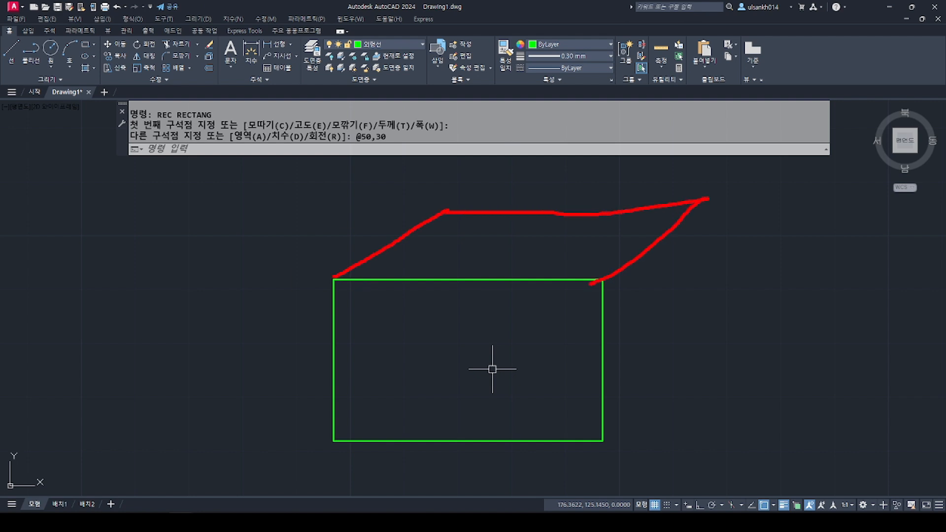
{"action": "mouse_move", "coordinate": [686, 210]}
{"action": "left_mouse_down"}
{"action": "mouse_move", "coordinate": [684, 407]}
{"action": "mouse_move", "coordinate": [605, 456]}
{"action": "left_mouse_up"}
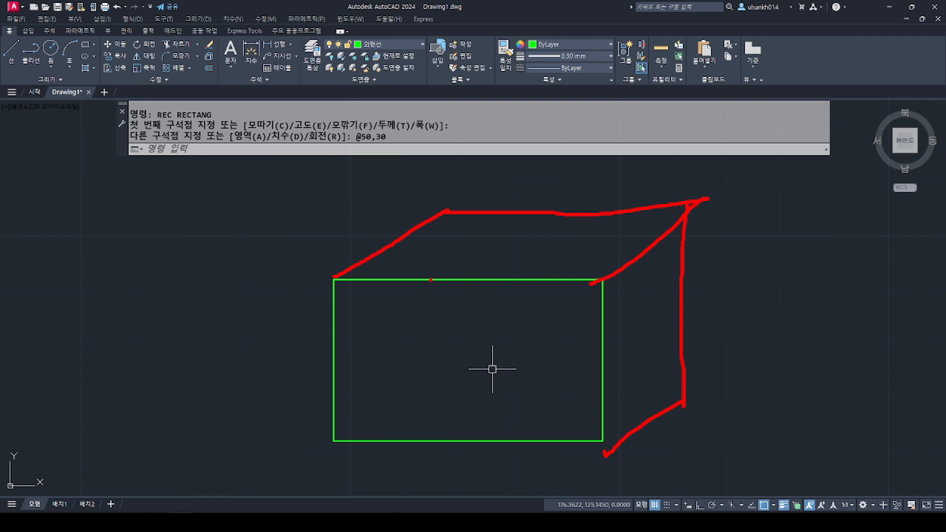
{"action": "mouse_move", "coordinate": [431, 280]}
{"action": "left_mouse_down"}
{"action": "mouse_move", "coordinate": [422, 389]}
{"action": "mouse_move", "coordinate": [432, 423]}
{"action": "left_mouse_up"}
{"action": "left_click_drag", "start_coordinate": [494, 282], "coordinate": [493, 382]}
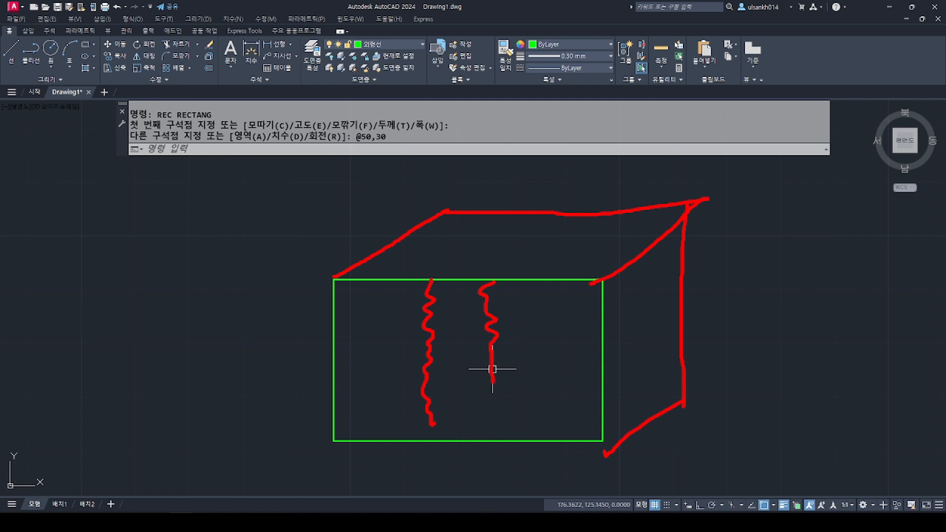
{"action": "key", "text": "Escape"}
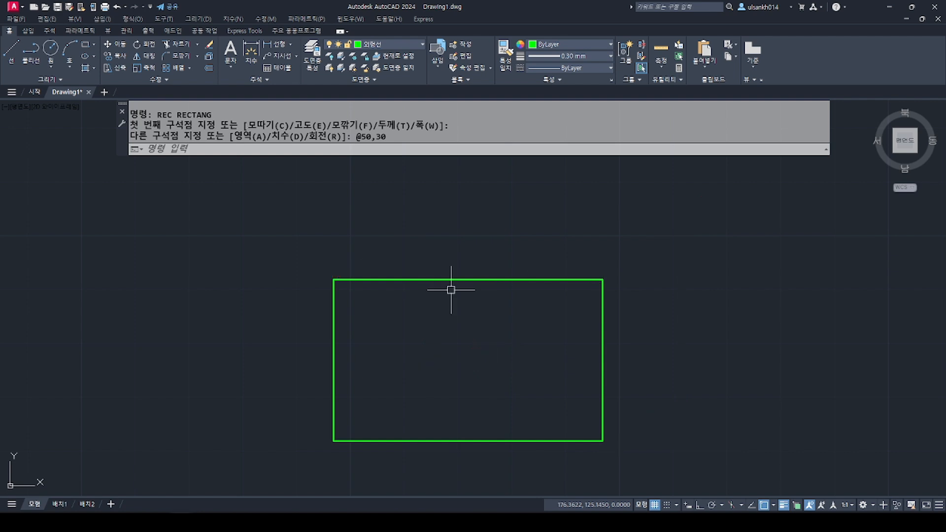
Step: Explode the rectangle into separate lines
{"action": "middle_click_drag", "start_coordinate": [462, 383], "coordinate": [483, 353]}
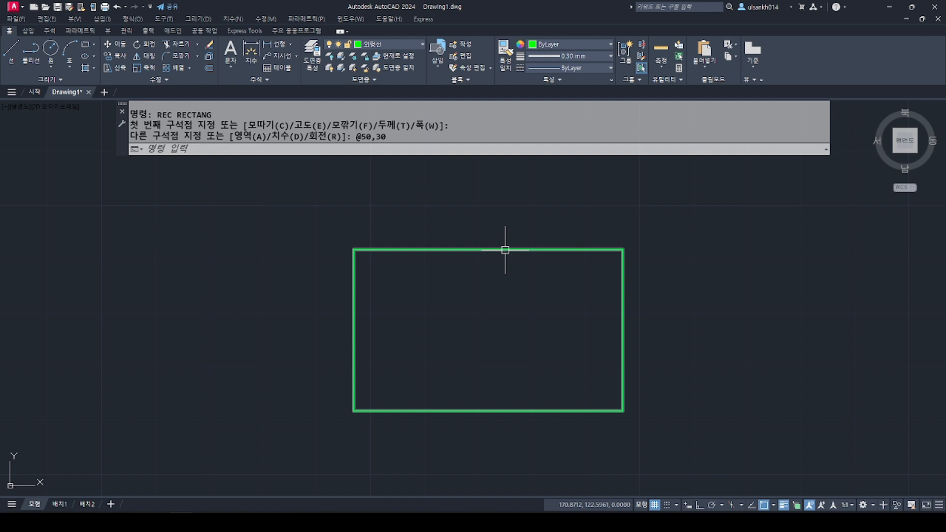
{"action": "type", "text": "x"}
{"action": "key", "text": "Return"}
{"action": "left_click", "coordinate": [644, 236]}
{"action": "left_click", "coordinate": [564, 279]}
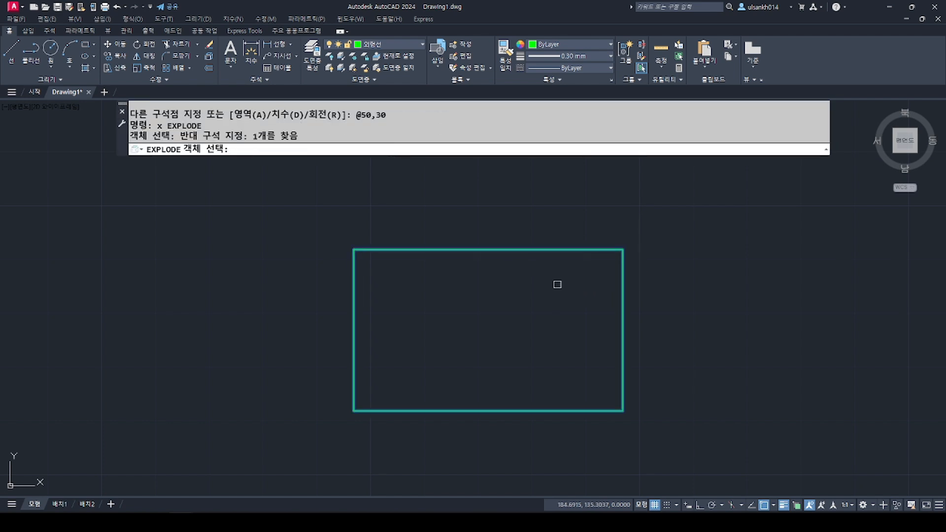
{"action": "key", "text": "Return"}
Step: Draw a vertical line from the midpoint of the rectangle's top edge to the midpoint of its bottom edge
{"action": "type", "text": "L LINE"}
{"action": "key", "text": "Return"}
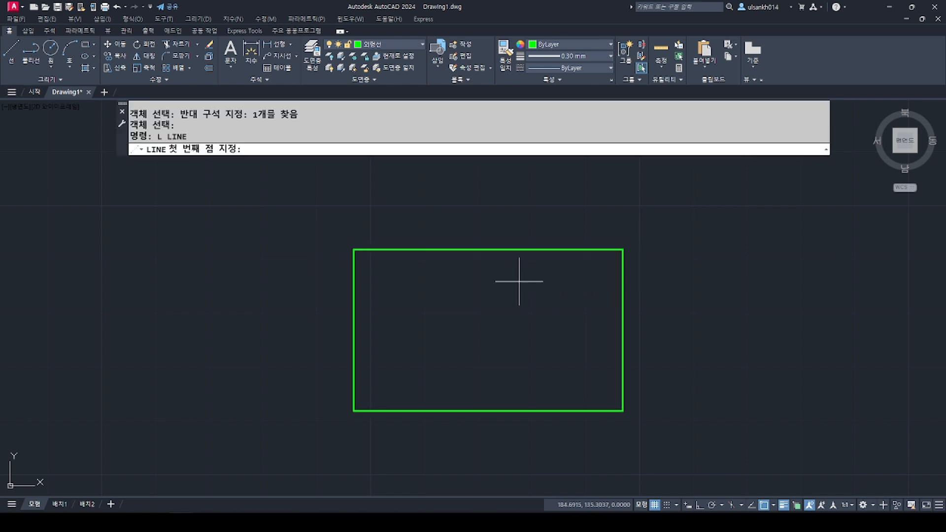
{"action": "left_click", "coordinate": [488, 249]}
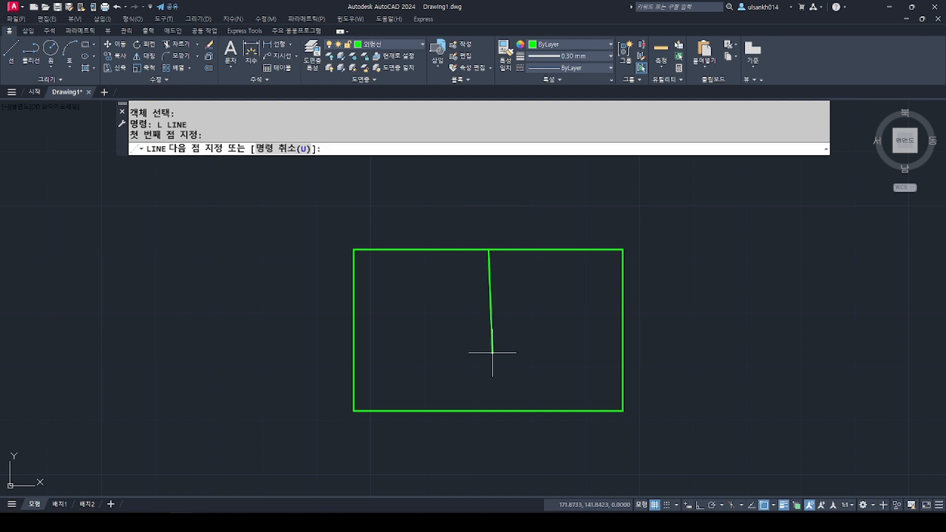
{"action": "left_click", "coordinate": [488, 411]}
{"action": "key", "text": "Return"}
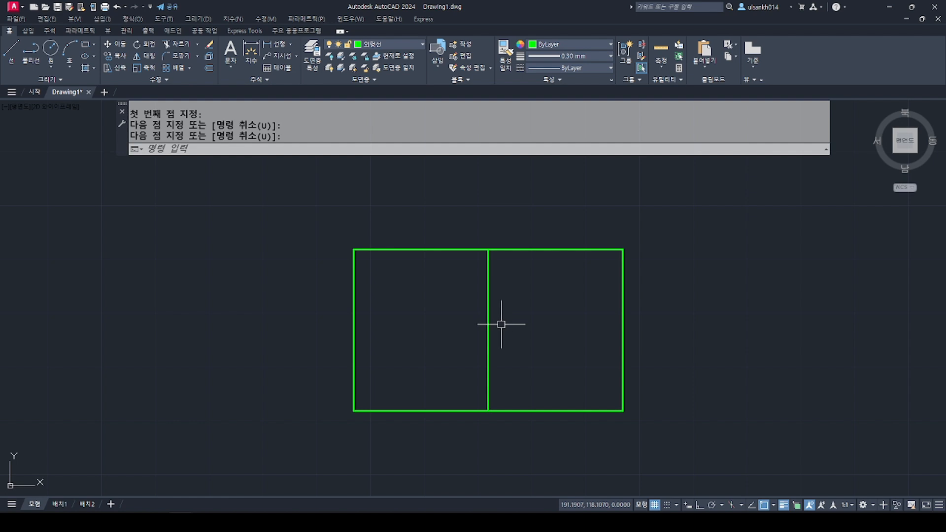
Step: Offset the vertical middle line by 5 to both its left and right sides
{"action": "type", "text": "o"}
{"action": "key", "text": "Return"}
{"action": "type", "text": "5"}
{"action": "key", "text": "Return"}
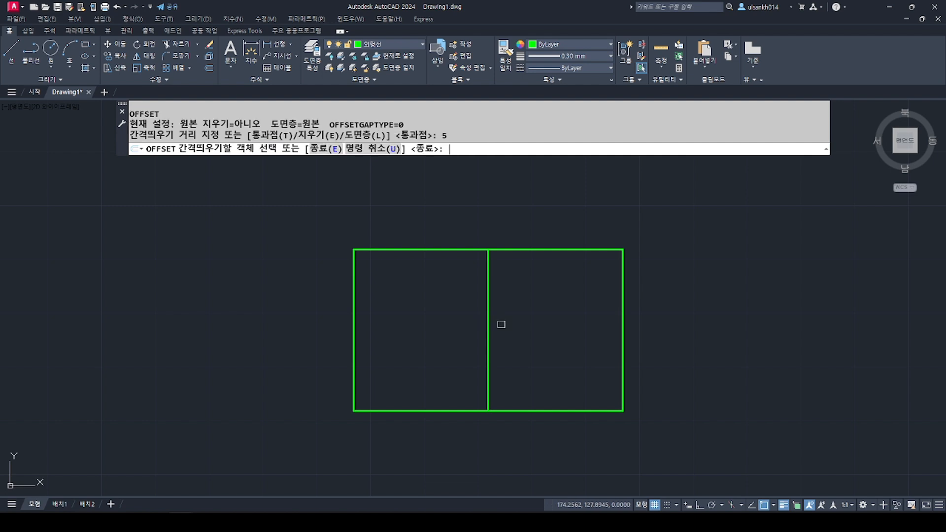
{"action": "left_click", "coordinate": [487, 331]}
{"action": "left_click", "coordinate": [454, 332]}
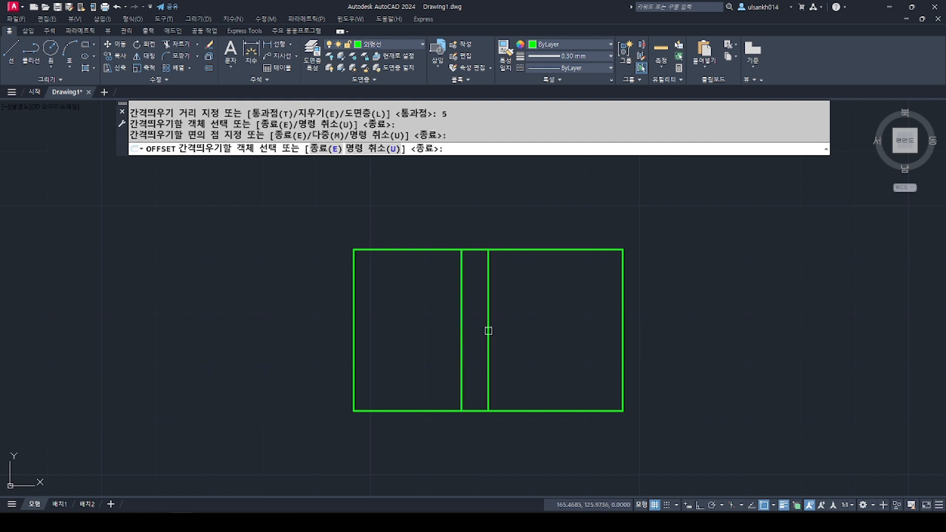
{"action": "left_click", "coordinate": [492, 331]}
{"action": "left_click", "coordinate": [544, 328]}
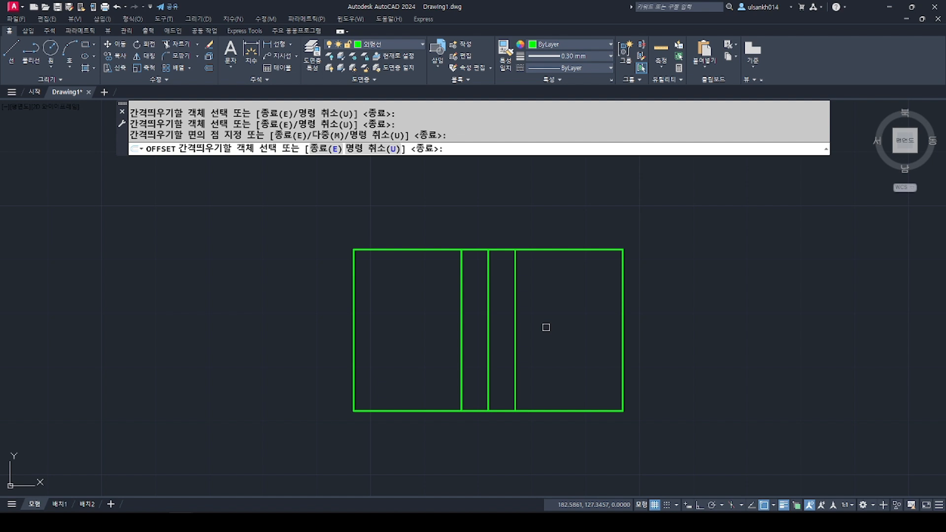
{"action": "key", "text": "Escape"}
Step: Offset each of the two outer hole lines by 1 inward, toward the middle line
{"action": "scroll", "coordinate": [510, 284], "scroll_direction": "up", "scroll_amount": 2}
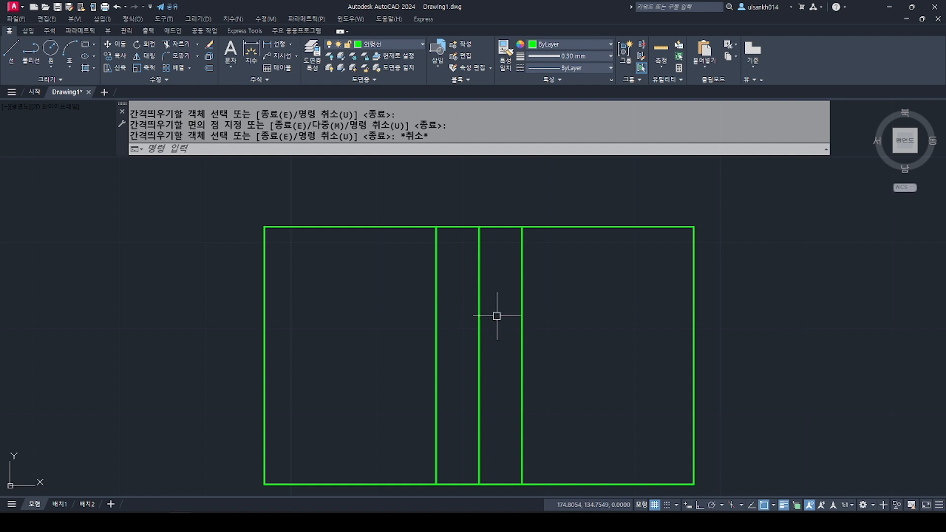
{"action": "middle_click_drag", "start_coordinate": [497, 355], "coordinate": [510, 350]}
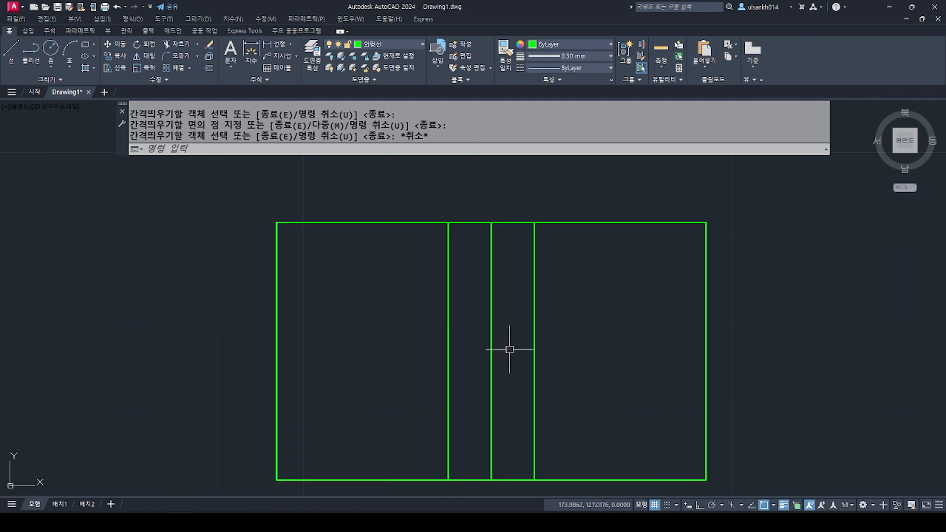
{"action": "type", "text": "o"}
{"action": "key", "text": "Return"}
{"action": "type", "text": "1"}
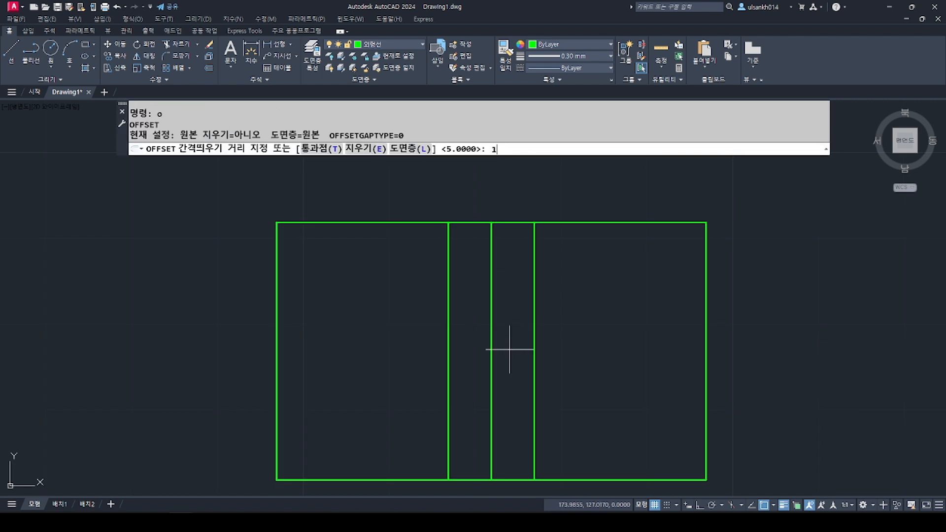
{"action": "key", "text": "Return"}
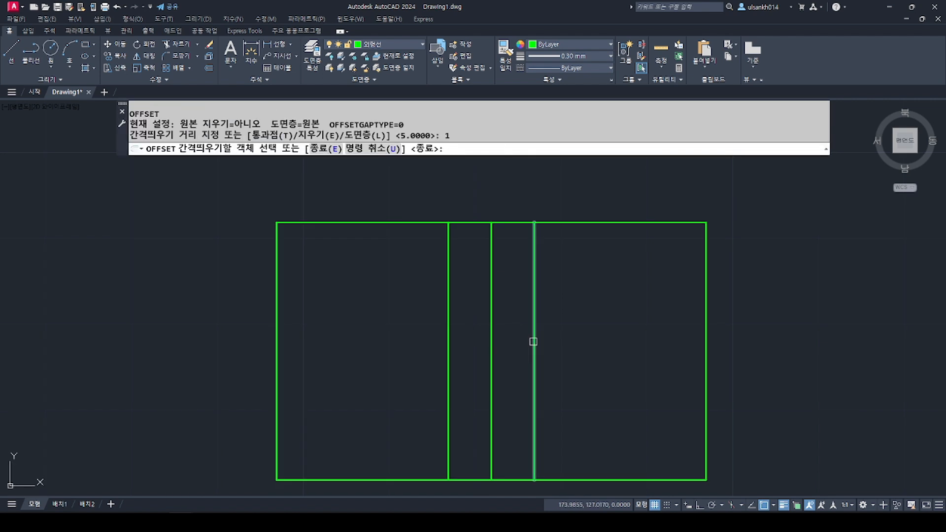
{"action": "left_click", "coordinate": [532, 342]}
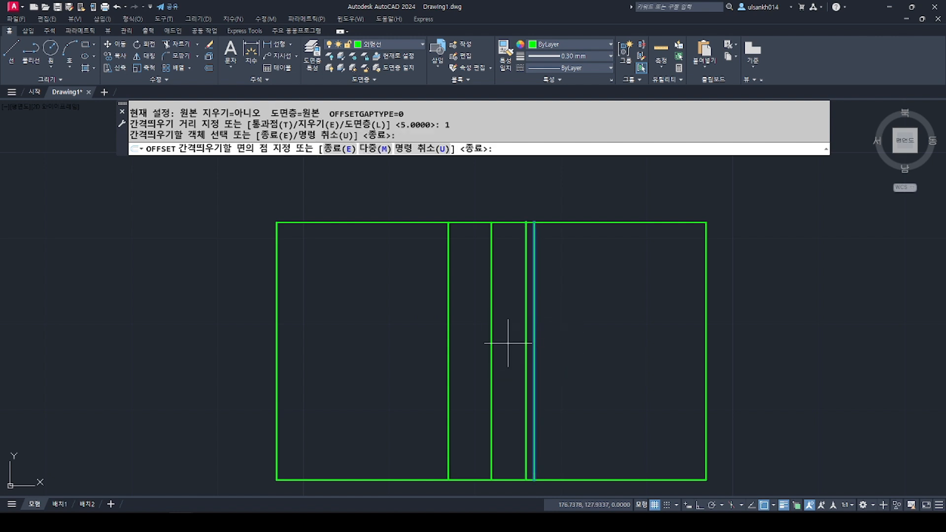
{"action": "left_click", "coordinate": [508, 343]}
{"action": "left_click", "coordinate": [448, 352]}
{"action": "left_click", "coordinate": [485, 349]}
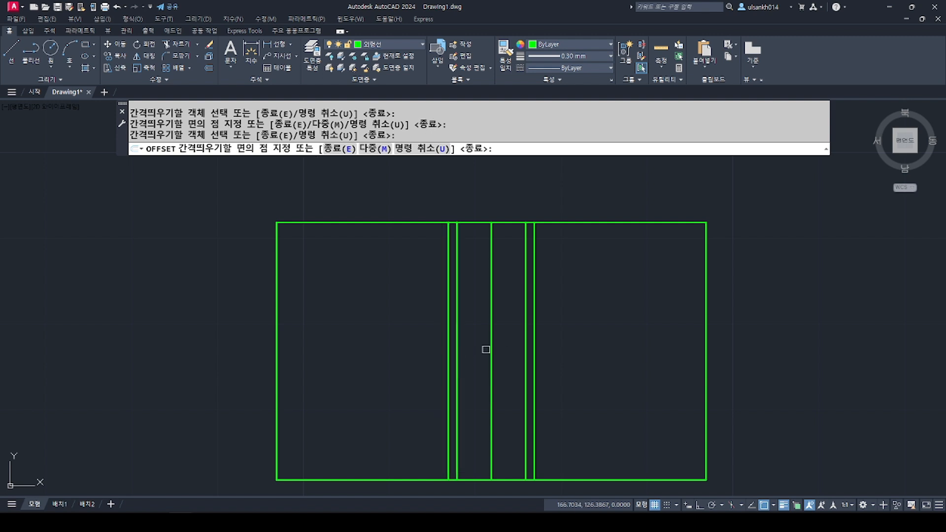
{"action": "key", "text": "Return"}
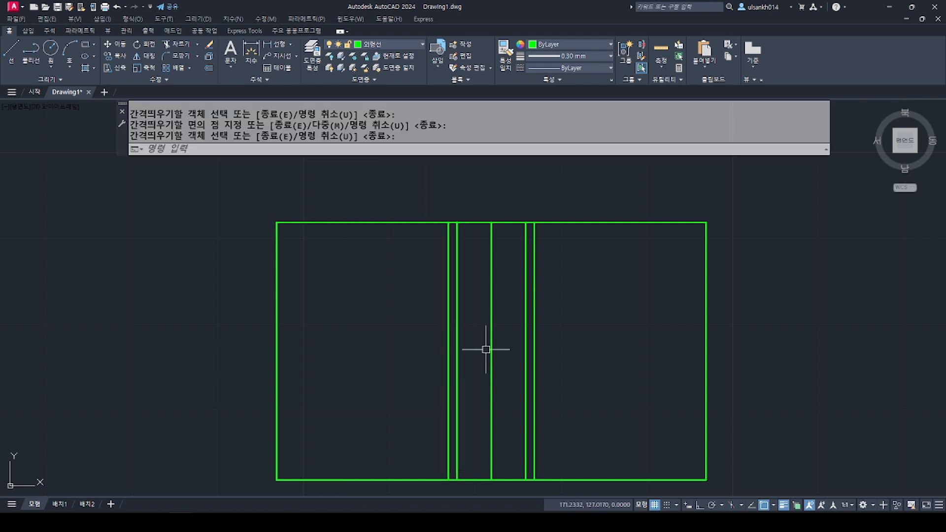
Step: Change the vertical middle line to the 중심선 layer
{"action": "scroll", "coordinate": [527, 231], "scroll_direction": "up", "scroll_amount": 2}
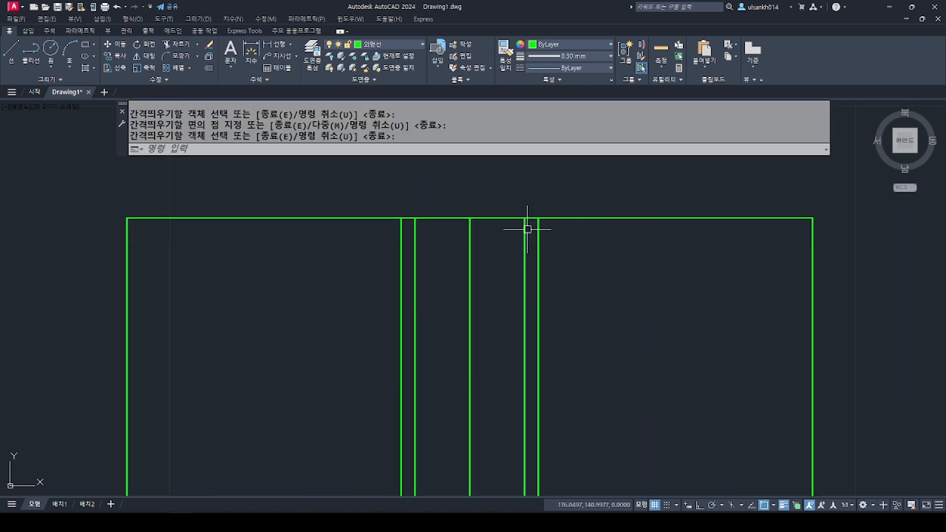
{"action": "scroll", "coordinate": [508, 281], "scroll_direction": "down", "scroll_amount": 2}
{"action": "left_click", "coordinate": [498, 282]}
{"action": "left_click", "coordinate": [468, 302]}
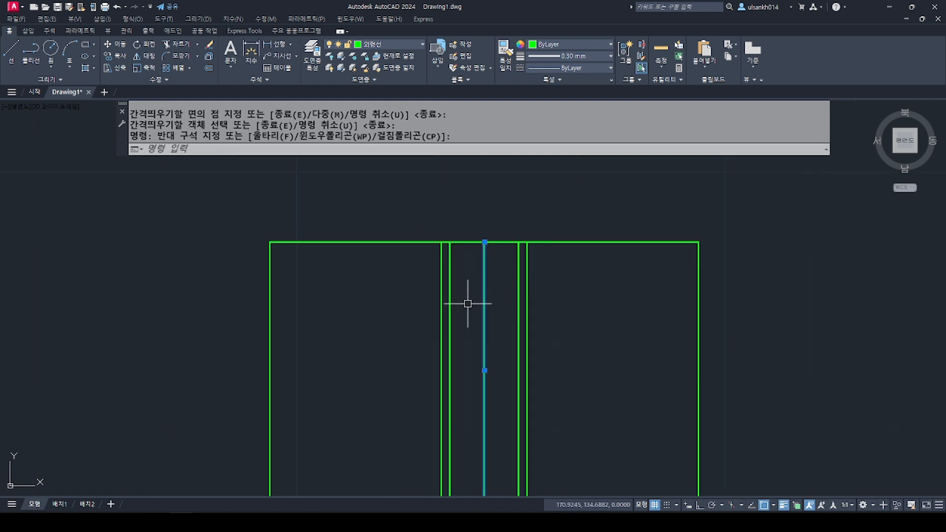
{"action": "left_click", "coordinate": [394, 47]}
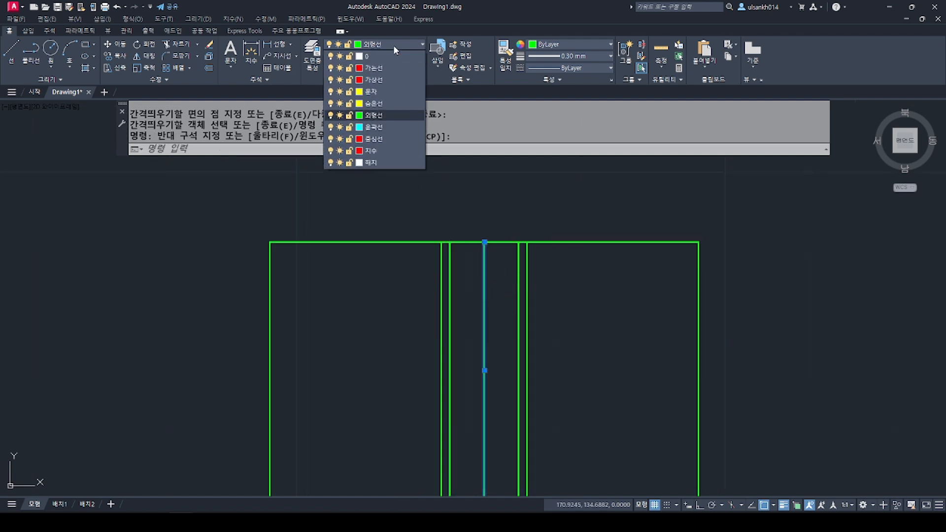
{"action": "left_click", "coordinate": [380, 140]}
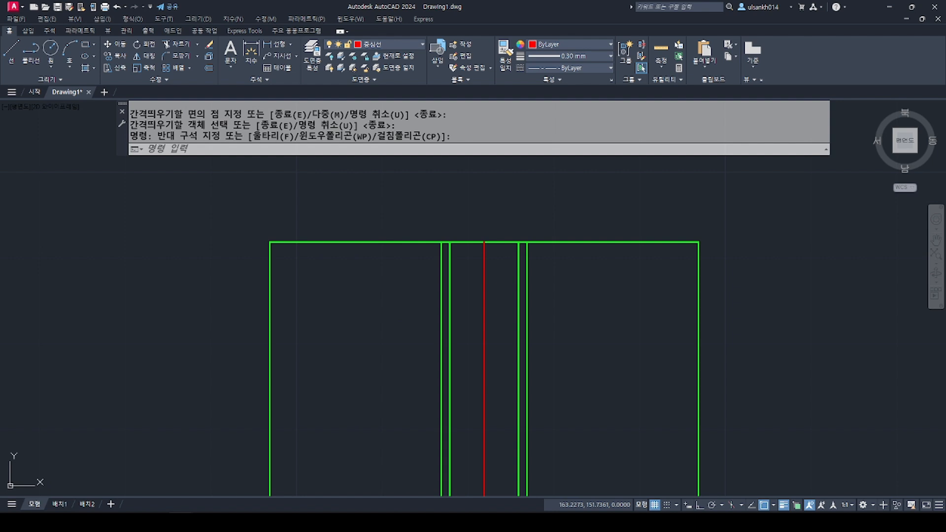
{"action": "key", "text": "Escape"}
{"action": "scroll", "coordinate": [532, 271], "scroll_direction": "up", "scroll_amount": 1}
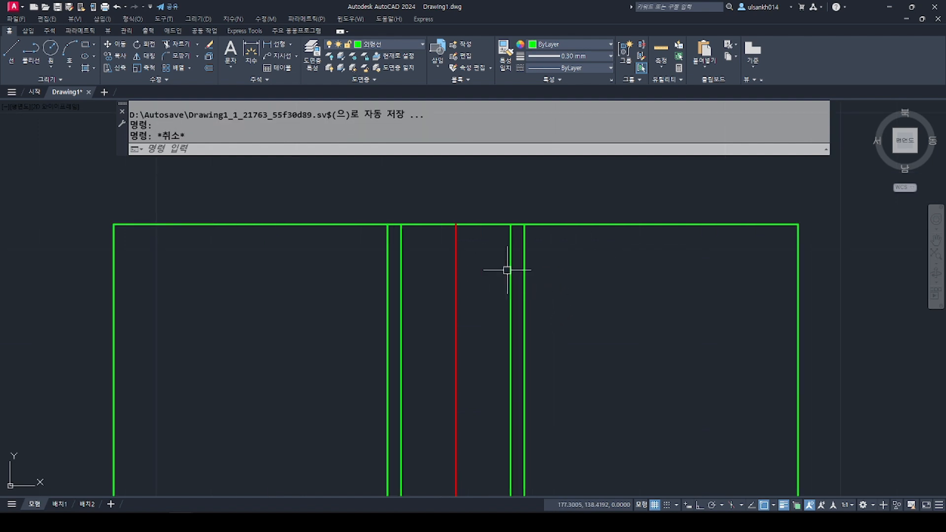
{"action": "middle_click_drag", "start_coordinate": [544, 281], "coordinate": [582, 255]}
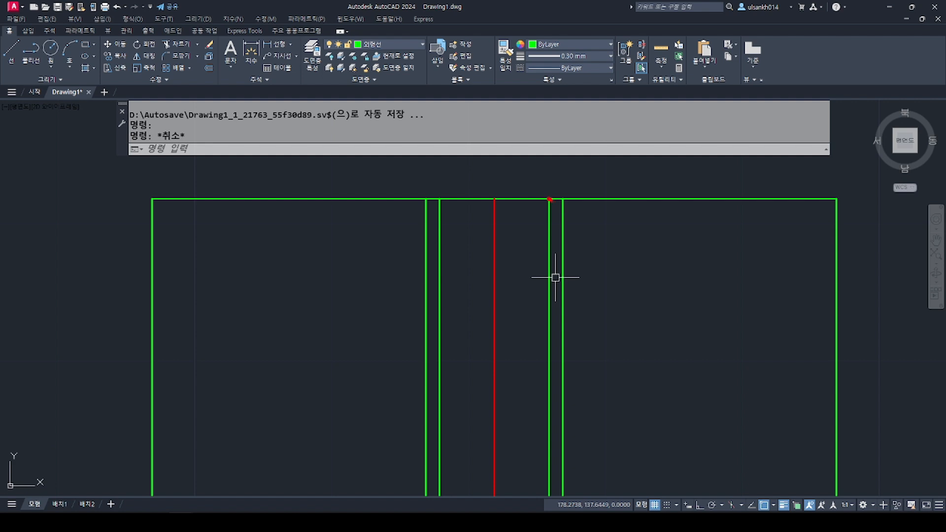
{"action": "mouse_move", "coordinate": [550, 199]}
{"action": "left_mouse_down"}
{"action": "mouse_move", "coordinate": [566, 216]}
{"action": "mouse_move", "coordinate": [548, 230]}
{"action": "mouse_move", "coordinate": [562, 253]}
{"action": "mouse_move", "coordinate": [548, 277]}
{"action": "mouse_move", "coordinate": [566, 300]}
{"action": "mouse_move", "coordinate": [552, 377]}
{"action": "mouse_move", "coordinate": [569, 422]}
{"action": "mouse_move", "coordinate": [547, 445]}
{"action": "mouse_move", "coordinate": [572, 476]}
{"action": "mouse_move", "coordinate": [544, 481]}
{"action": "left_mouse_up"}
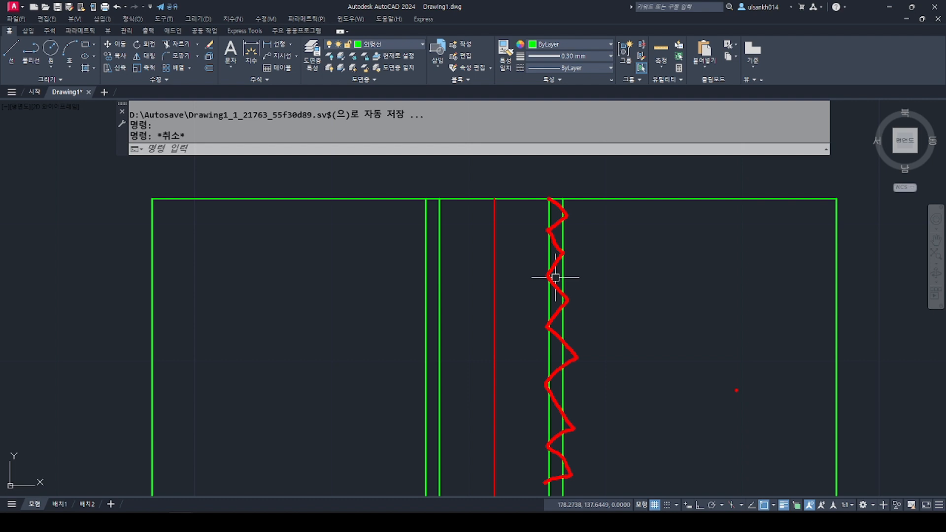
Step: Change the outermost line on each side of the hole to the 가는선 layer
{"action": "left_click", "coordinate": [561, 277]}
{"action": "left_click", "coordinate": [426, 281]}
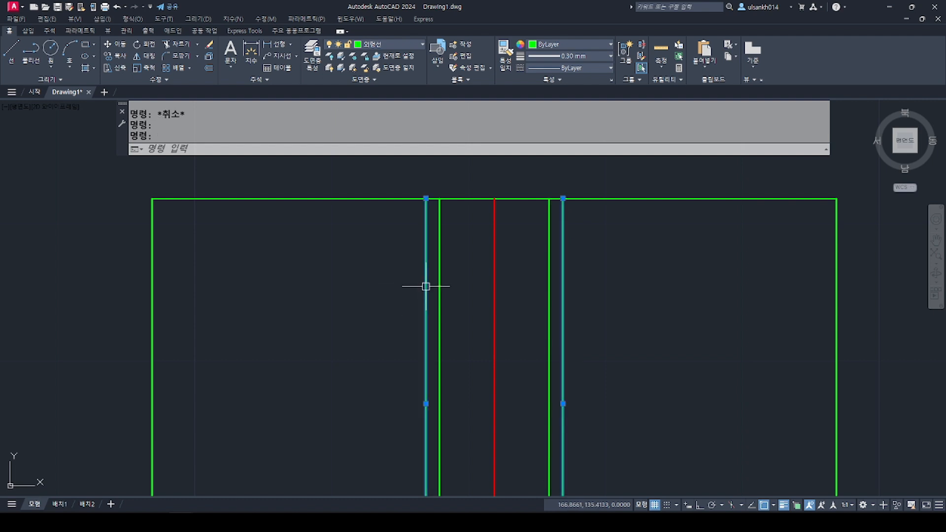
{"action": "left_click", "coordinate": [398, 44]}
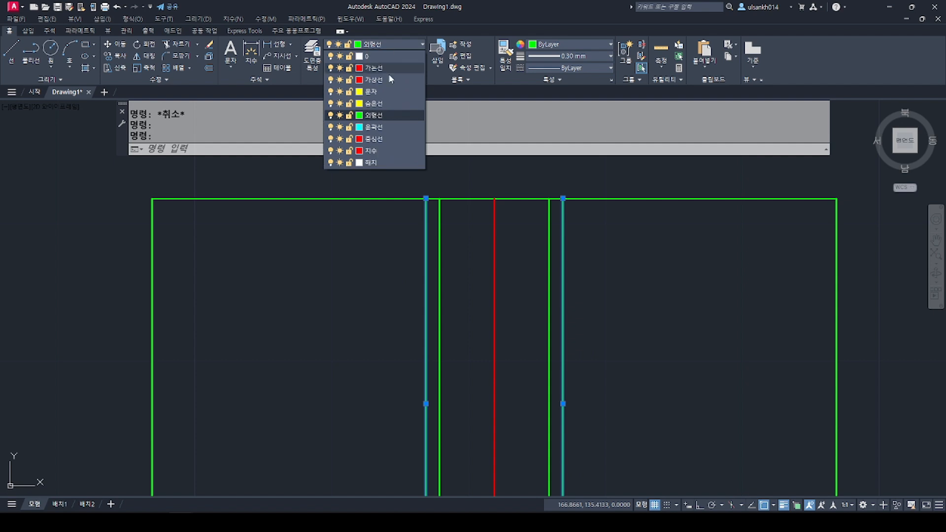
{"action": "left_click", "coordinate": [387, 72]}
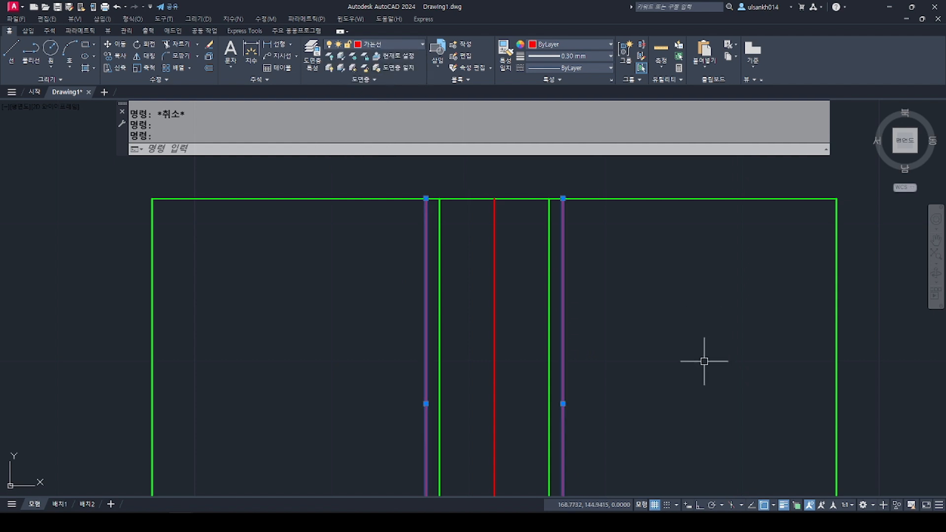
{"action": "key", "text": "Escape"}
{"action": "key", "text": "Escape"}
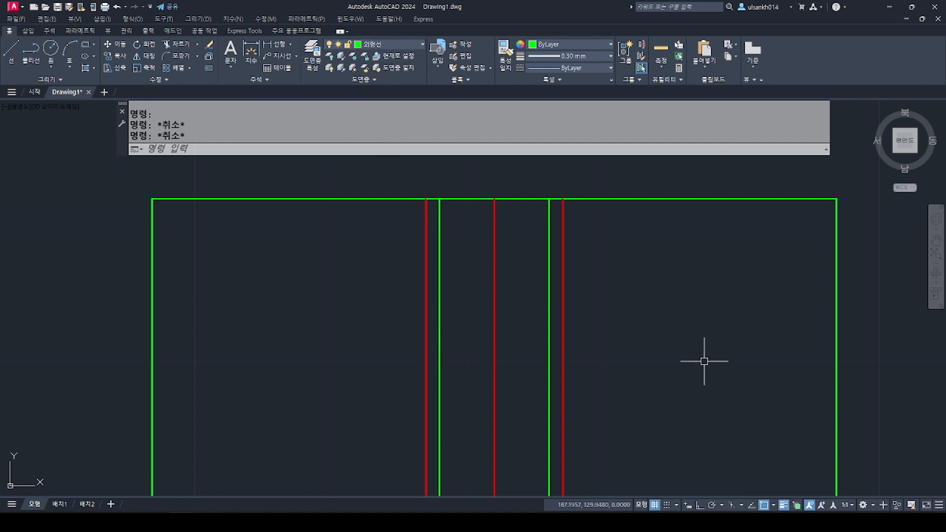
Step: Lengthen the vertical centre line of the hole by an increment of 5 at both its upper and lower ends
{"action": "scroll", "coordinate": [570, 316], "scroll_direction": "down", "scroll_amount": 3}
{"action": "middle_click_drag", "start_coordinate": [570, 317], "coordinate": [597, 308]}
{"action": "scroll", "coordinate": [625, 255], "scroll_direction": "down", "scroll_amount": 3}
{"action": "middle_click_drag", "start_coordinate": [625, 255], "coordinate": [618, 280]}
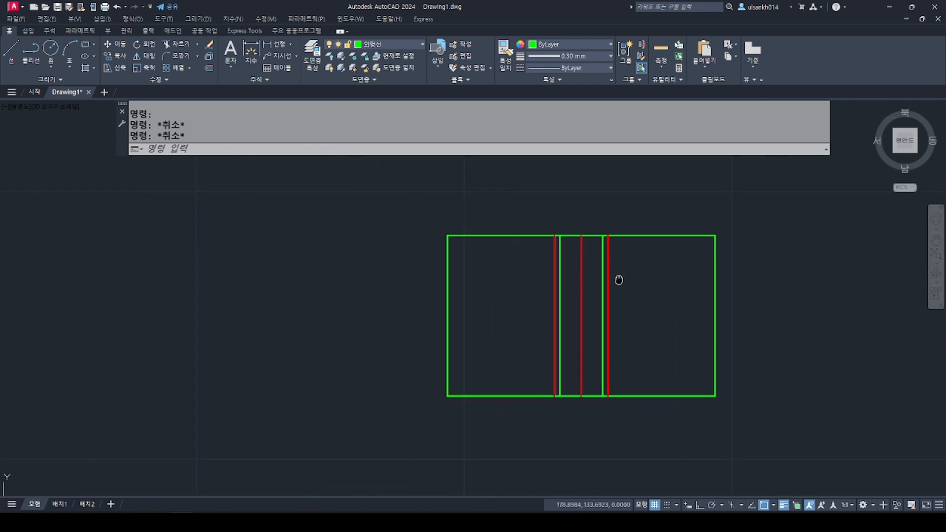
{"action": "type", "text": "len"}
{"action": "key", "text": "Return"}
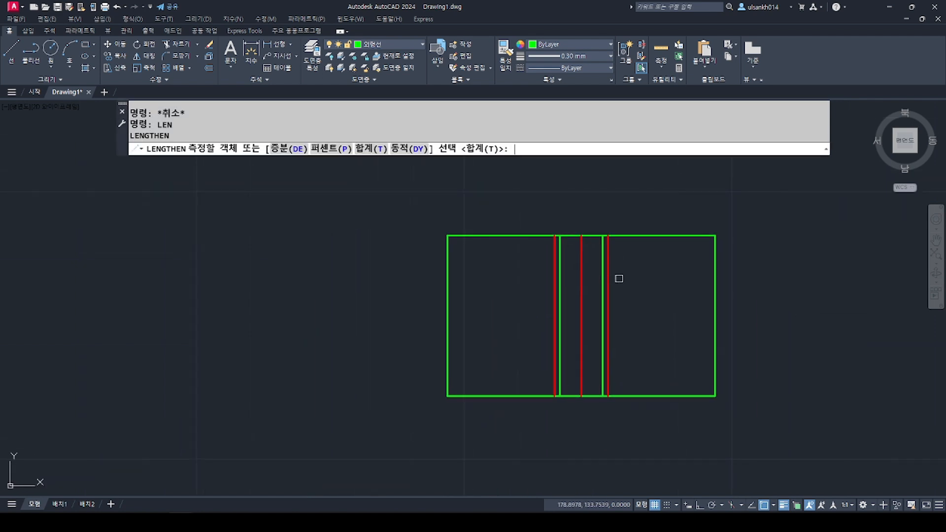
{"action": "type", "text": "de"}
{"action": "key", "text": "Return"}
{"action": "type", "text": "5"}
{"action": "key", "text": "Return"}
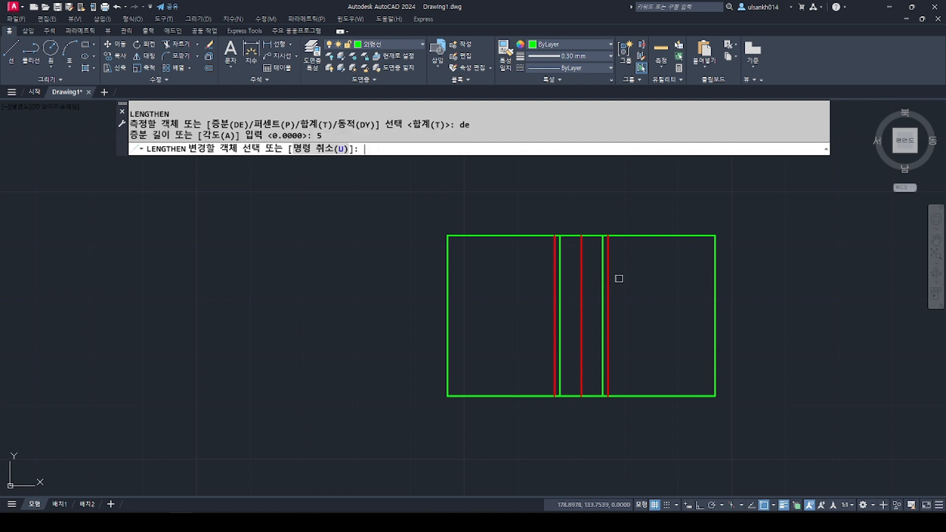
{"action": "left_click", "coordinate": [581, 253]}
{"action": "left_click", "coordinate": [581, 340]}
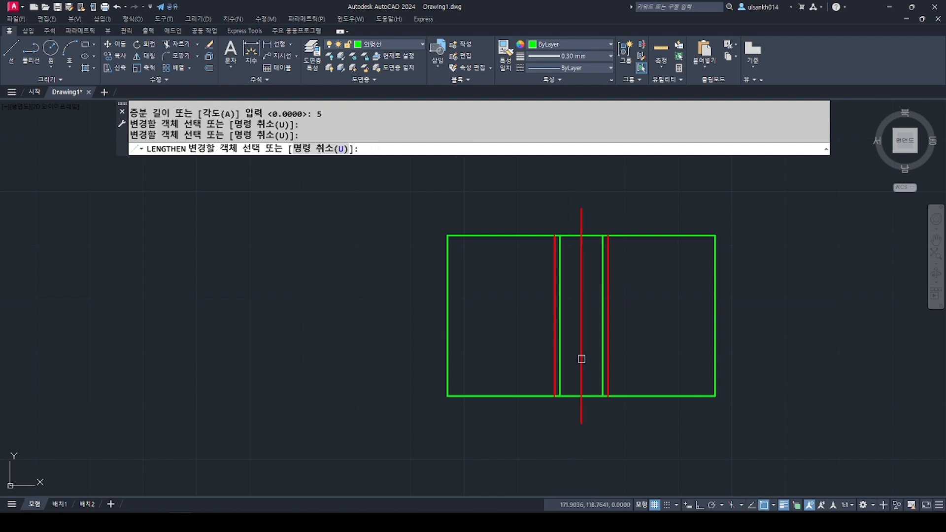
{"action": "key", "text": "Return"}
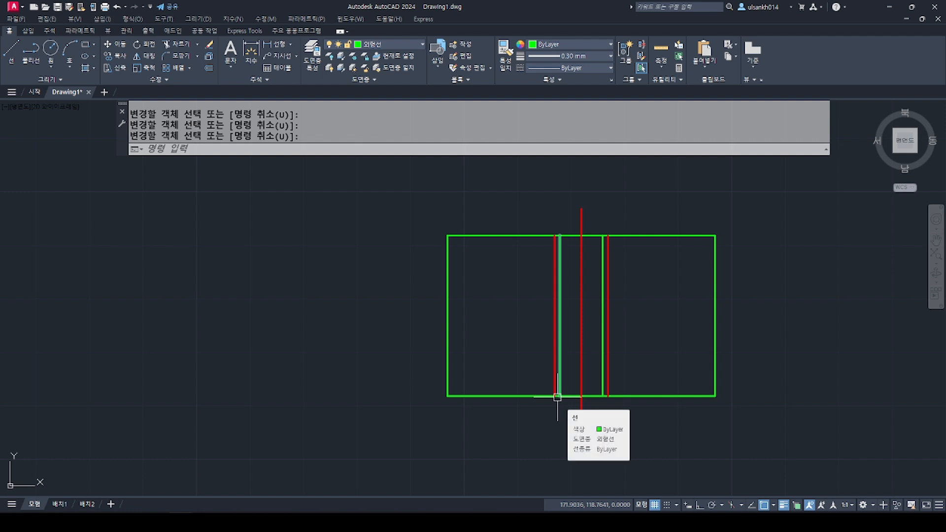
Step: Set the global linetype scale (LTSCALE) to 0.3
{"action": "type", "text": "lts"}
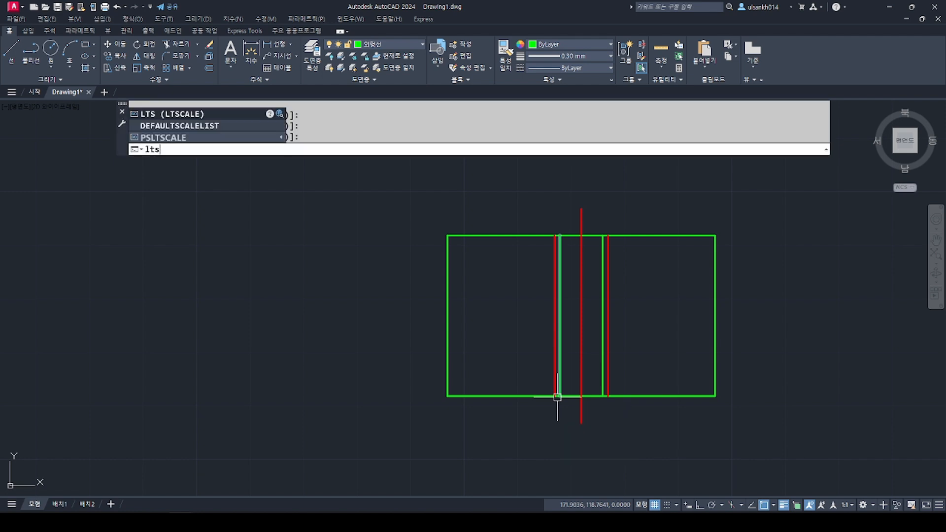
{"action": "key", "text": "Return"}
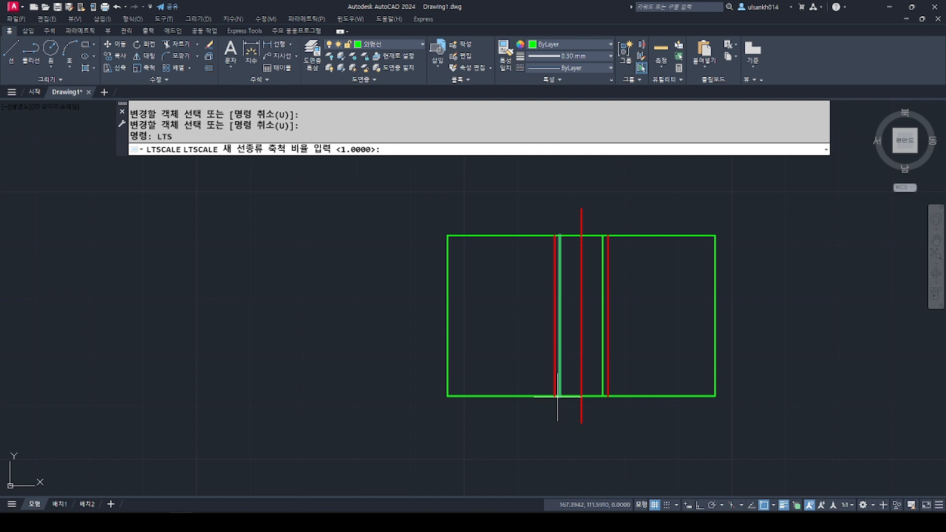
{"action": "type", "text": "0.3"}
{"action": "key", "text": "Return"}
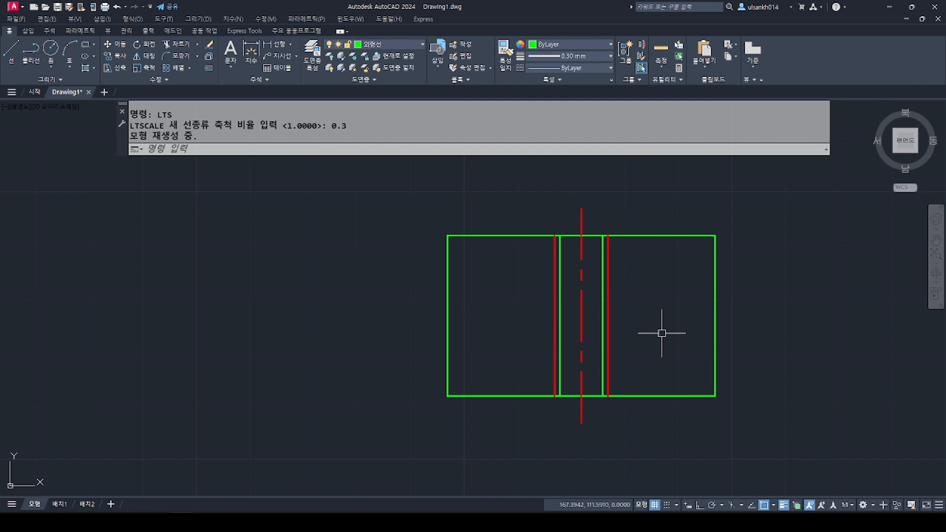
Step: Draw a circle of radius 5 above the block, centred on the upward extension of the centre line
{"action": "scroll", "coordinate": [661, 333], "scroll_direction": "down", "scroll_amount": 2}
{"action": "middle_click_drag", "start_coordinate": [602, 262], "coordinate": [604, 319]}
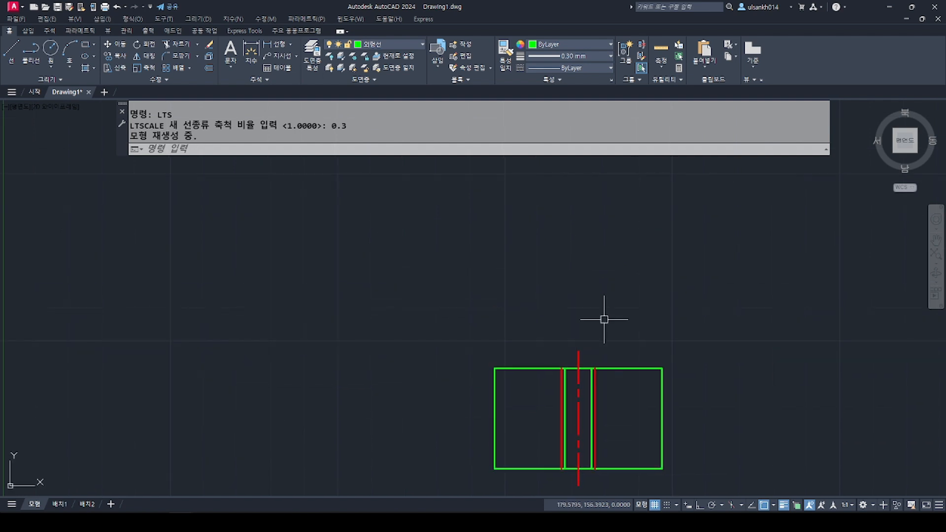
{"action": "type", "text": "c"}
{"action": "key", "text": "Return"}
{"action": "scroll", "coordinate": [601, 325], "scroll_direction": "up", "scroll_amount": 2}
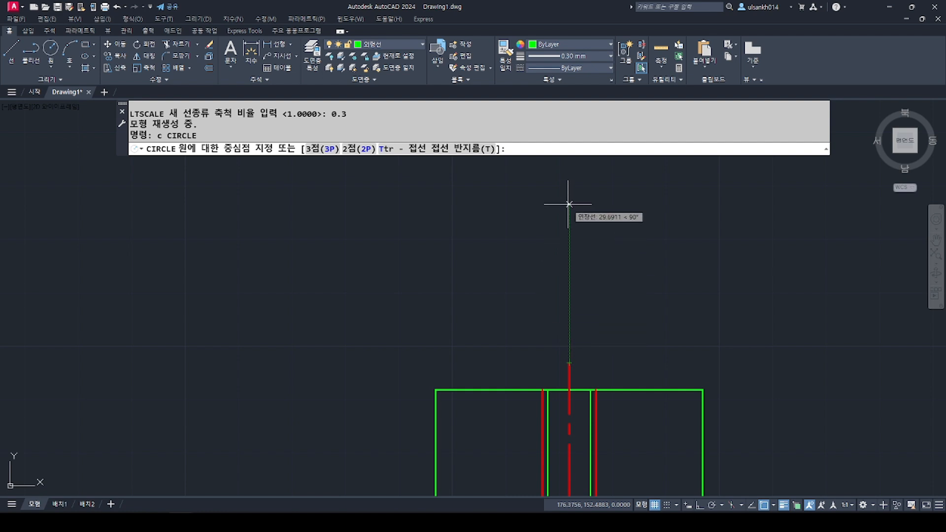
{"action": "scroll", "coordinate": [568, 204], "scroll_direction": "down", "scroll_amount": 4}
{"action": "middle_click_drag", "start_coordinate": [563, 200], "coordinate": [560, 256]}
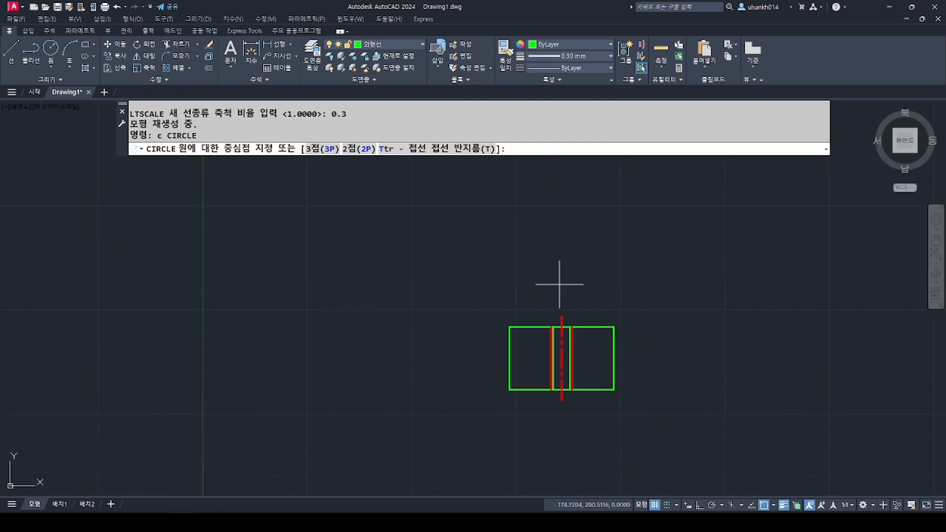
{"action": "scroll", "coordinate": [562, 256], "scroll_direction": "up", "scroll_amount": 2}
{"action": "left_click", "coordinate": [555, 176]}
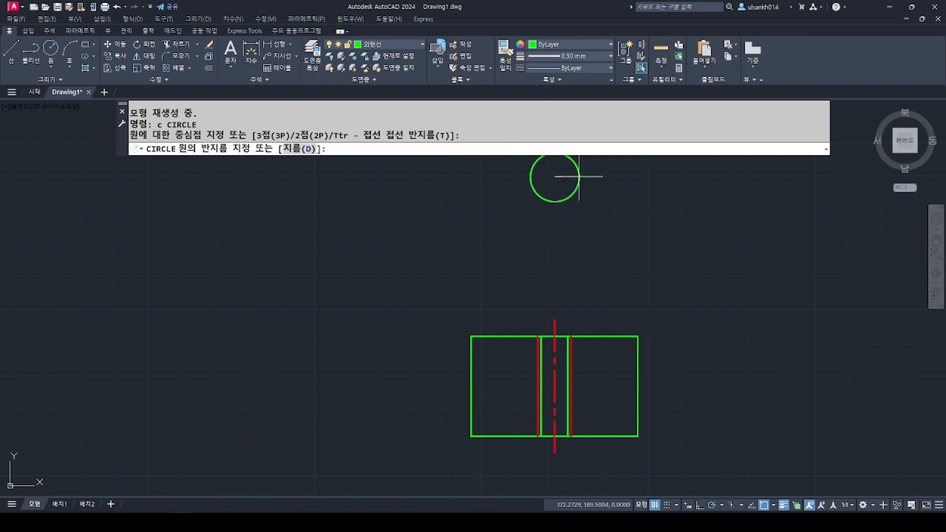
{"action": "scroll", "coordinate": [583, 175], "scroll_direction": "down", "scroll_amount": 2}
{"action": "middle_click_drag", "start_coordinate": [583, 176], "coordinate": [591, 223]}
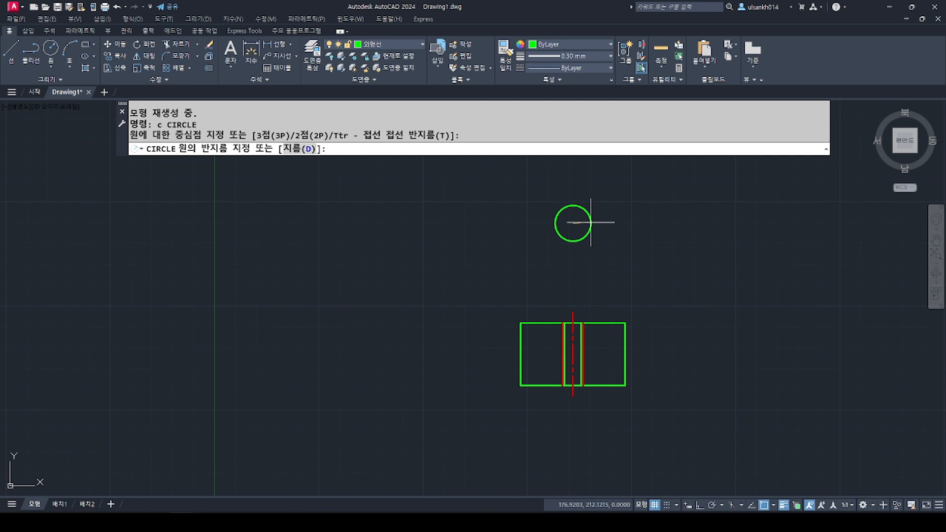
{"action": "type", "text": "5"}
{"action": "key", "text": "Return"}
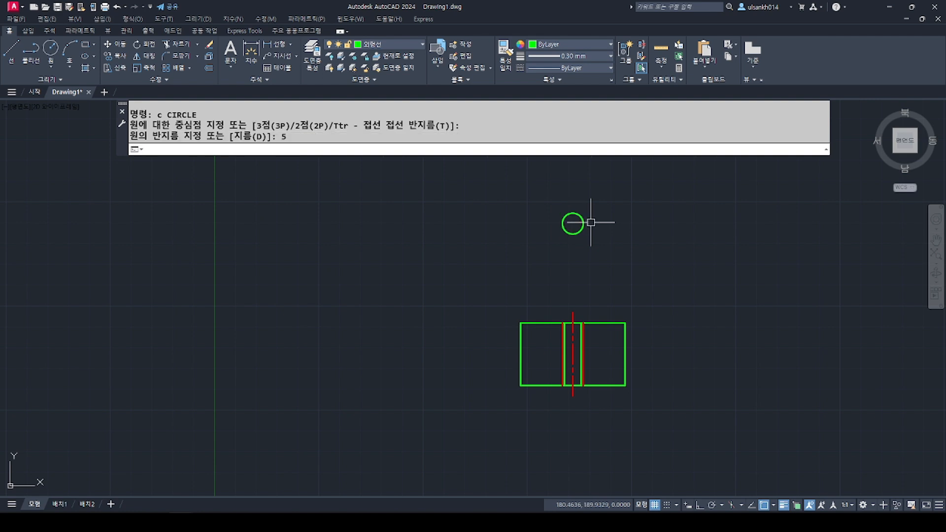
Step: Offset the circle above the block by 1 inward
{"action": "scroll", "coordinate": [591, 223], "scroll_direction": "up", "scroll_amount": 4}
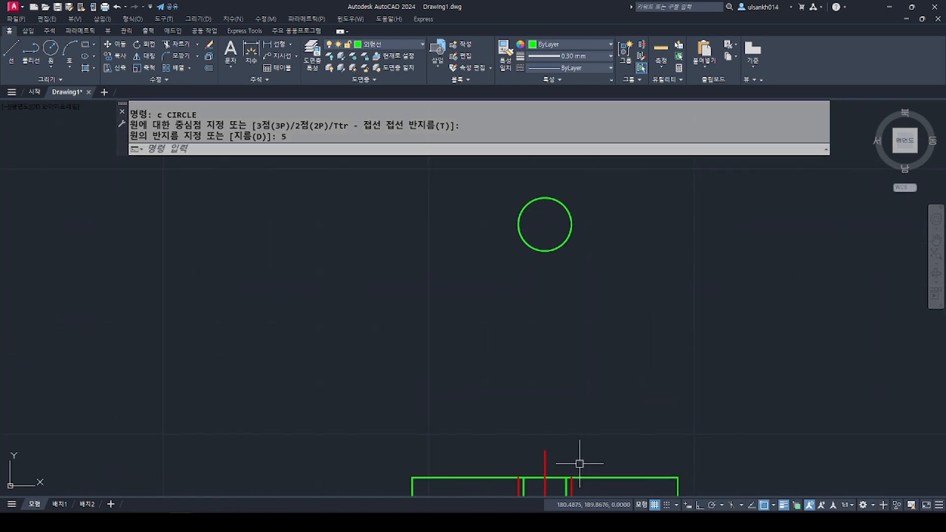
{"action": "middle_click_drag", "start_coordinate": [574, 460], "coordinate": [593, 443]}
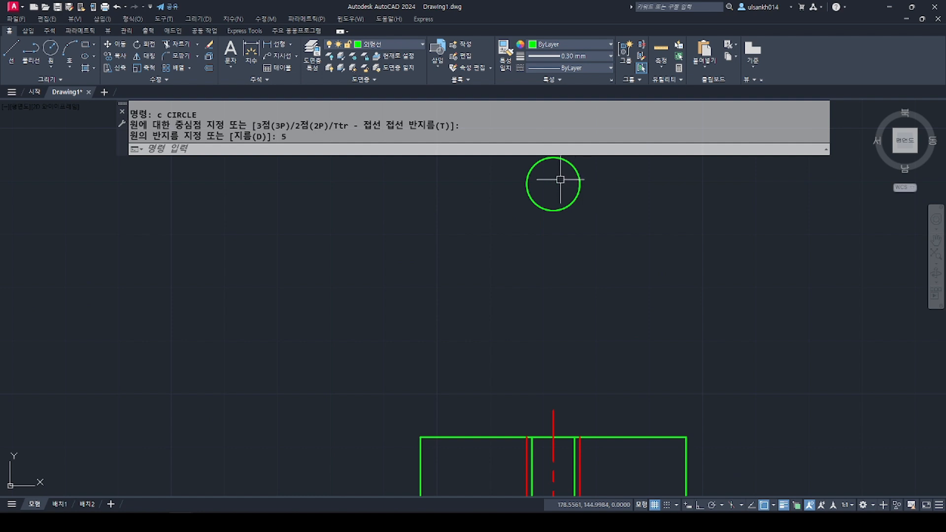
{"action": "middle_click_drag", "start_coordinate": [551, 183], "coordinate": [551, 236]}
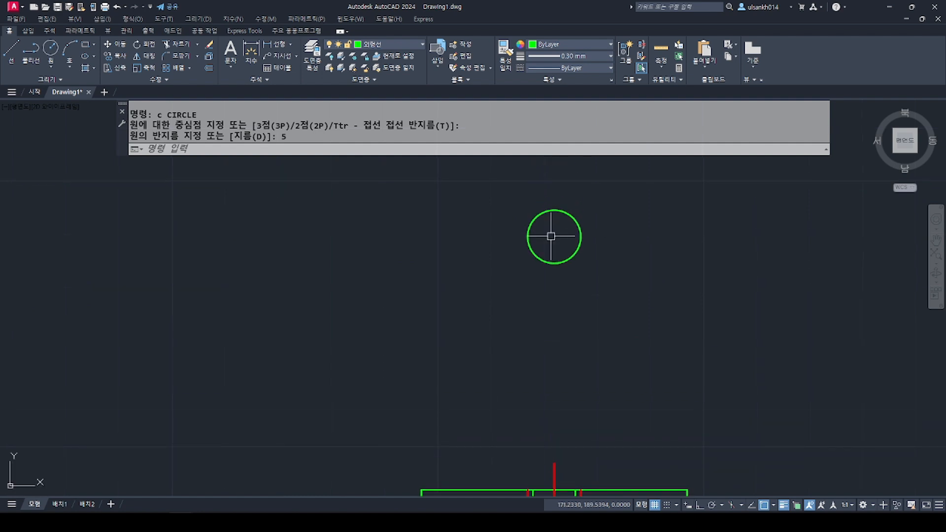
{"action": "type", "text": "o"}
{"action": "key", "text": "Return"}
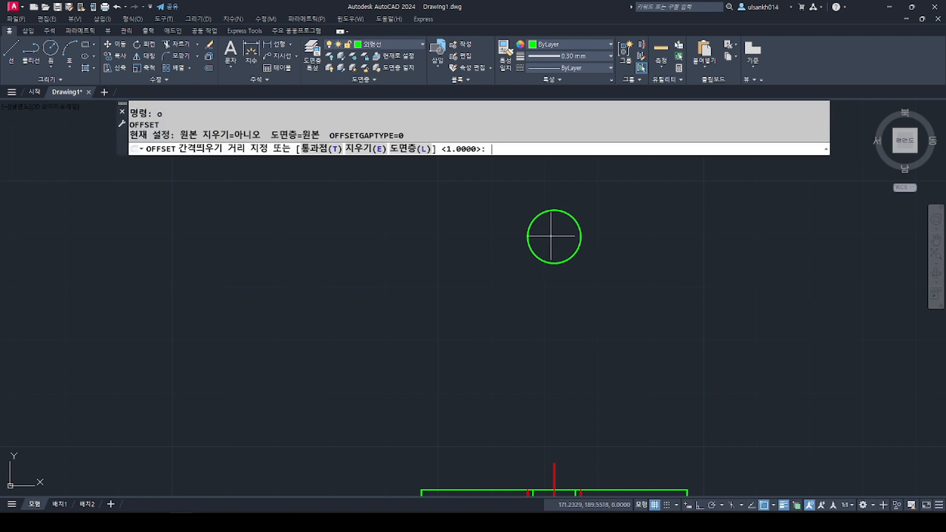
{"action": "type", "text": "1"}
{"action": "key", "text": "Return"}
{"action": "scroll", "coordinate": [574, 221], "scroll_direction": "up", "scroll_amount": 4}
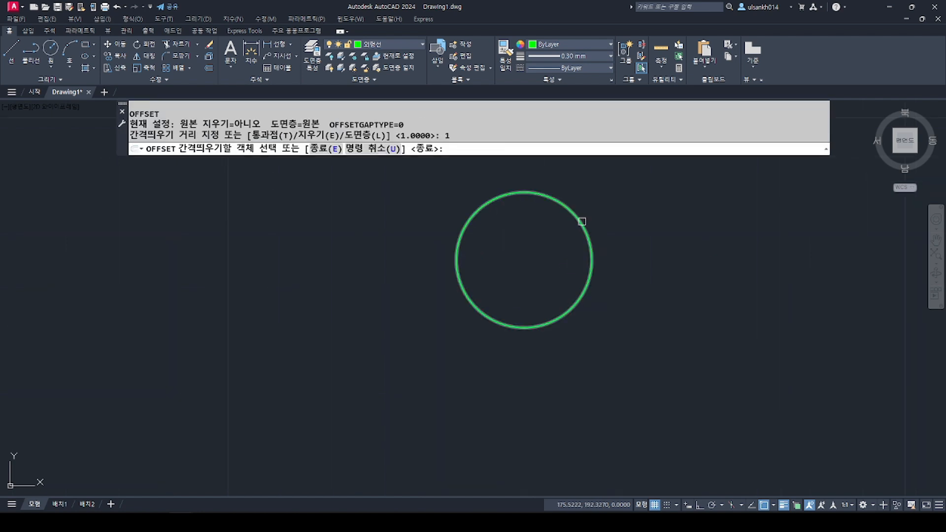
{"action": "left_click", "coordinate": [581, 220]}
{"action": "left_click", "coordinate": [553, 240]}
{"action": "key", "text": "Return"}
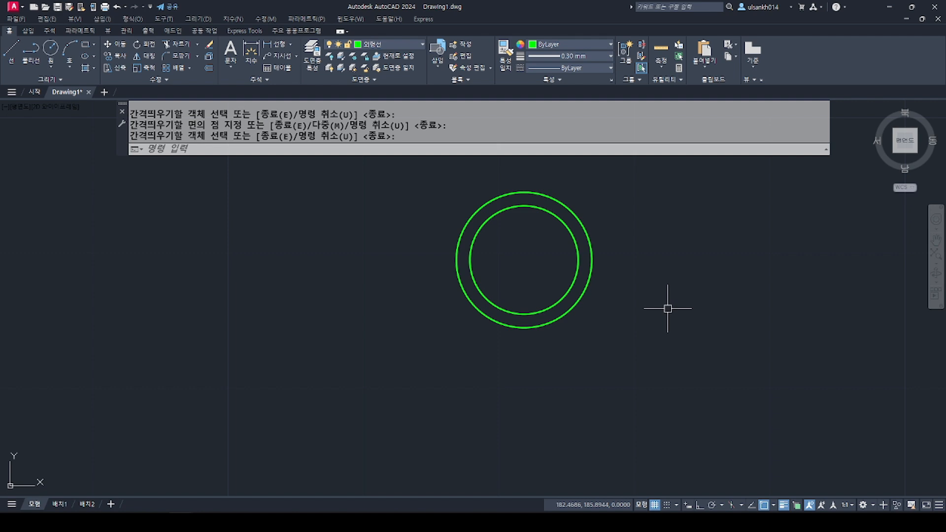
{"action": "key", "text": "Return"}
Step: Change the outer circle to the 가는선 layer
{"action": "left_click", "coordinate": [588, 227]}
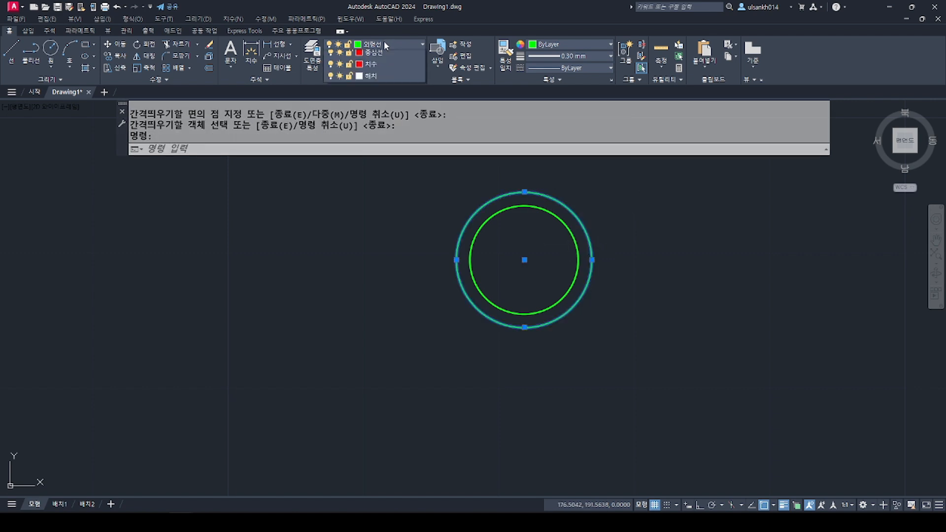
{"action": "left_click", "coordinate": [384, 43]}
{"action": "left_click", "coordinate": [385, 69]}
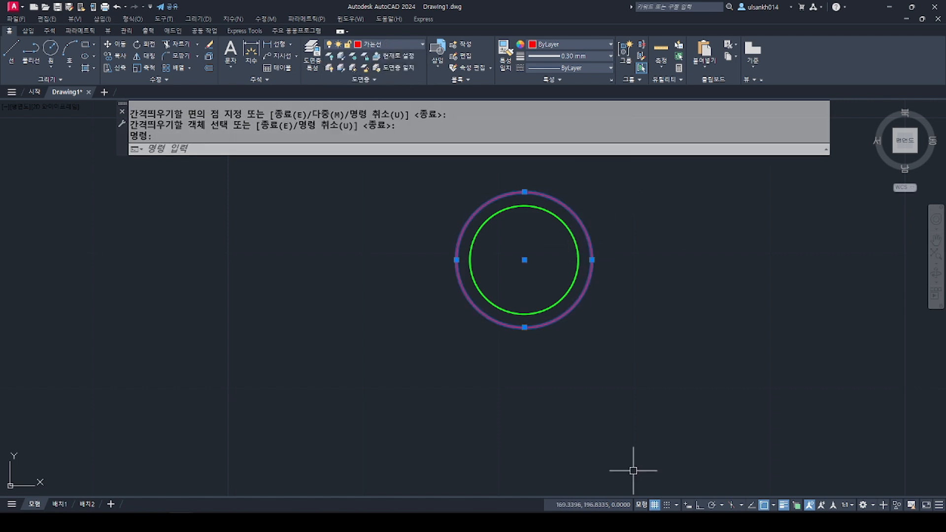
{"action": "key", "text": "Escape"}
{"action": "key", "text": "Escape"}
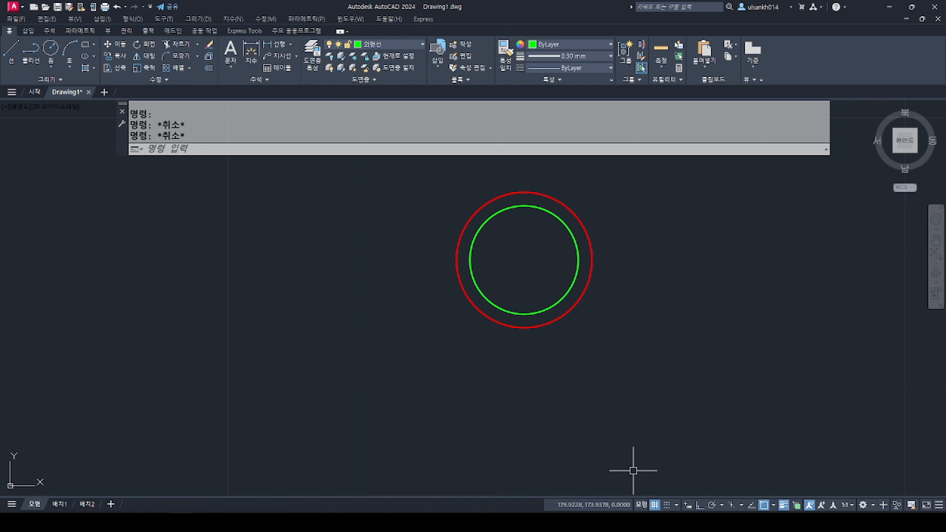
Step: Draw a horizontal and a vertical line through the circles' centre, each spanning the outer circle from quadrant to quadrant
{"action": "type", "text": "l"}
{"action": "key", "text": "Return"}
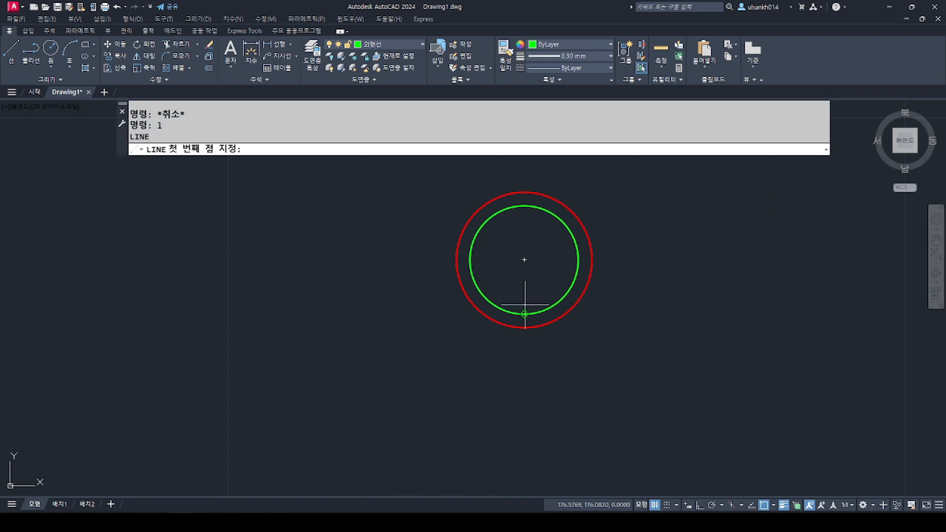
{"action": "left_click", "coordinate": [456, 259]}
{"action": "left_click", "coordinate": [591, 260]}
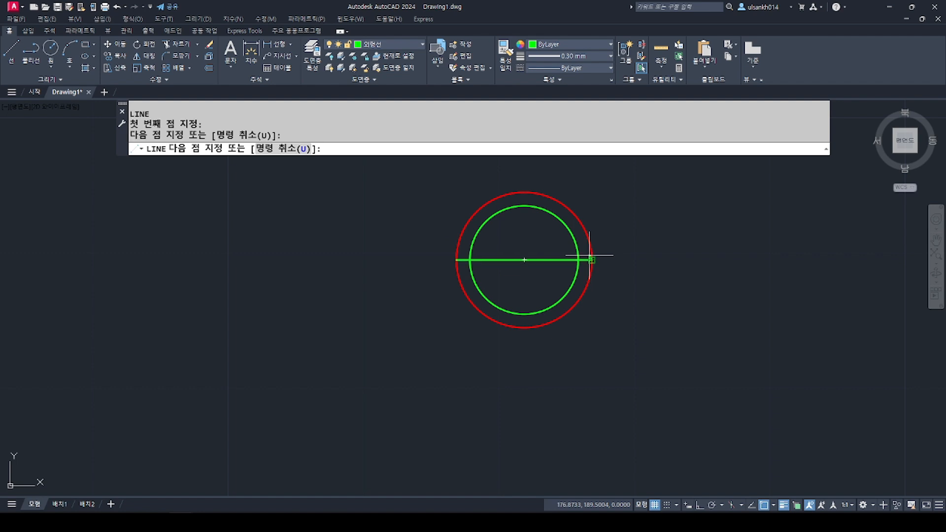
{"action": "key", "text": "Return"}
{"action": "key", "text": "Return"}
{"action": "left_click", "coordinate": [524, 192]}
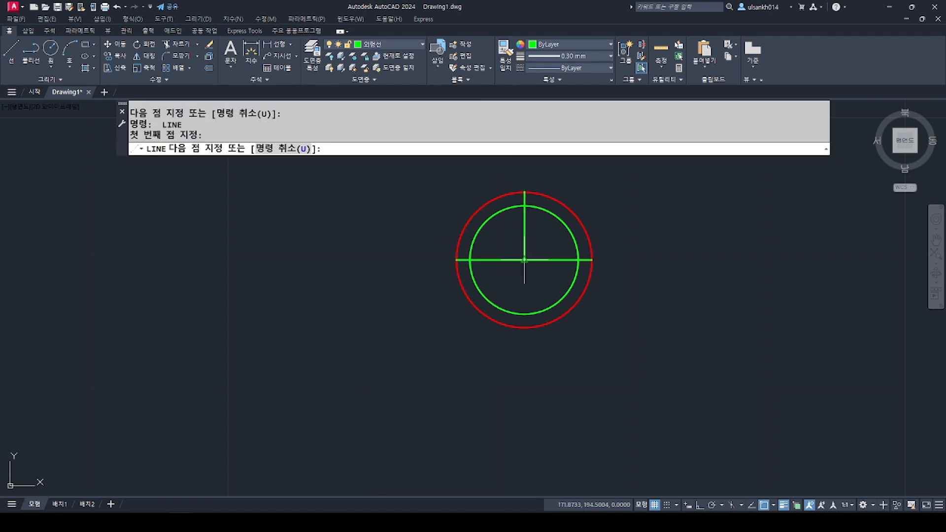
{"action": "left_click", "coordinate": [523, 327]}
{"action": "key", "text": "Return"}
Step: Change the two crossing lines in the circles to the 중심선 layer
{"action": "left_click", "coordinate": [533, 245]}
{"action": "left_click", "coordinate": [521, 280]}
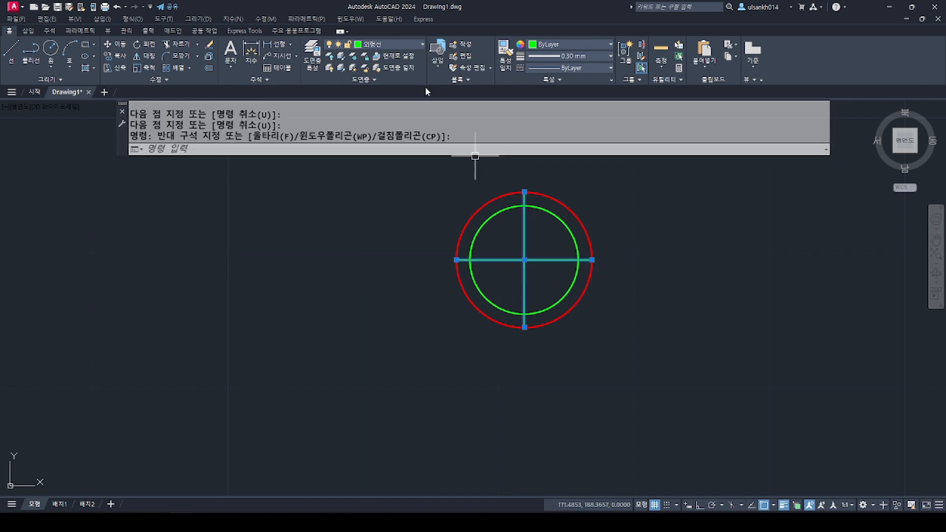
{"action": "left_click", "coordinate": [386, 45]}
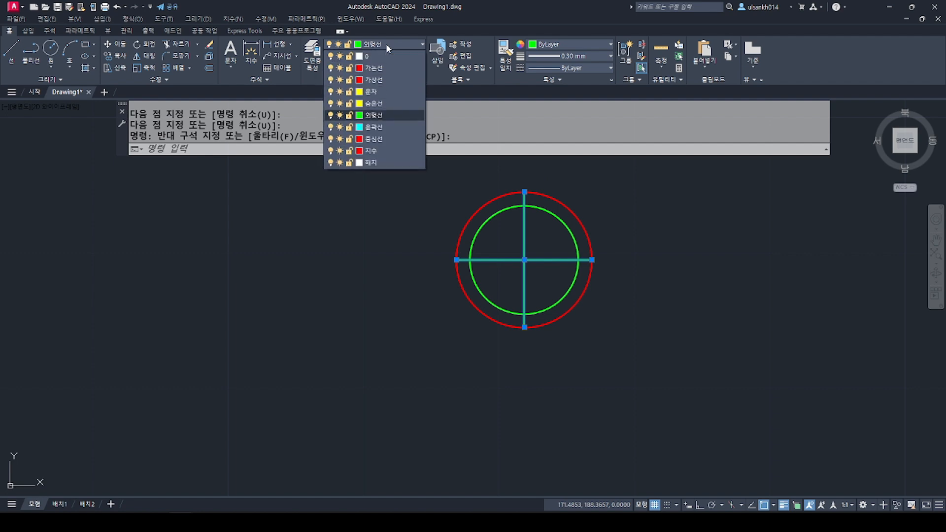
{"action": "left_click", "coordinate": [383, 140]}
{"action": "key", "text": "Escape"}
{"action": "key", "text": "Escape"}
Step: Lengthen both ends of the circles' horizontal and vertical centre lines by an increment of 3
{"action": "type", "text": "LEN"}
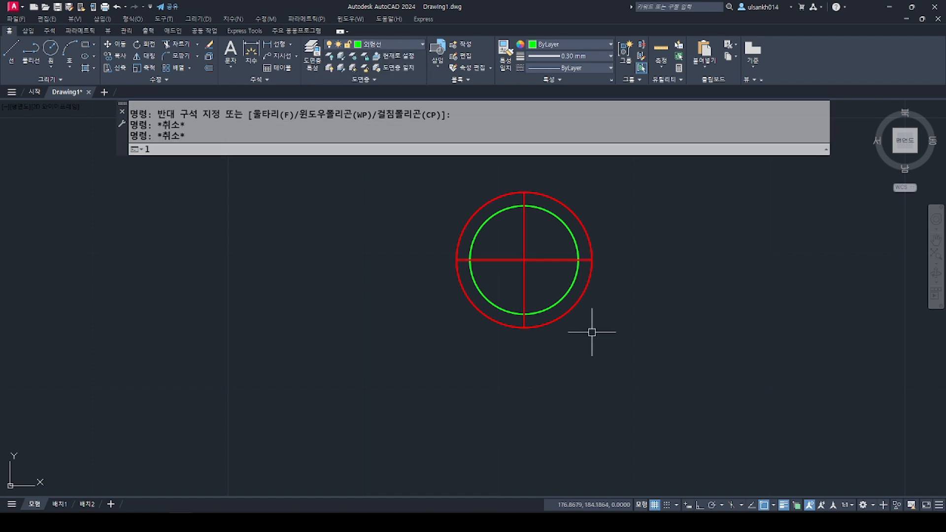
{"action": "key", "text": "Return"}
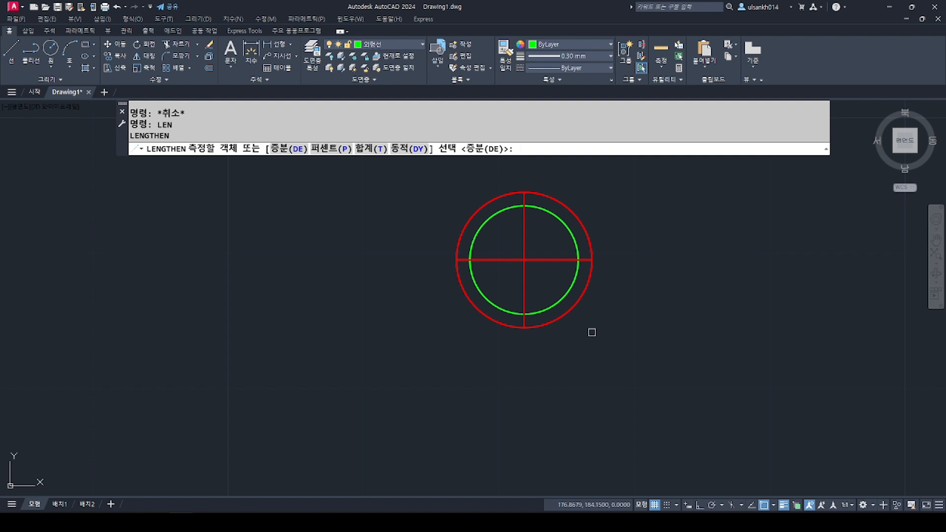
{"action": "type", "text": "de"}
{"action": "key", "text": "Return"}
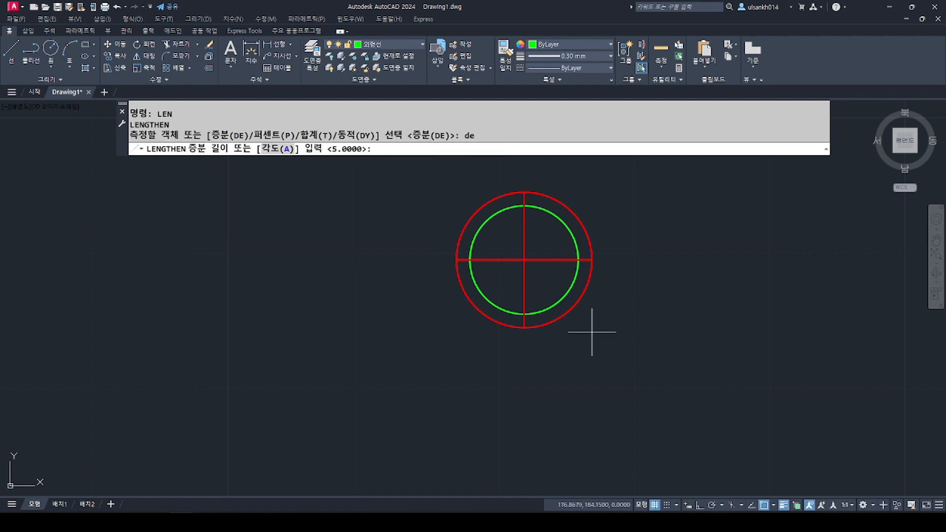
{"action": "type", "text": "3"}
{"action": "key", "text": "Return"}
{"action": "left_click", "coordinate": [481, 260]}
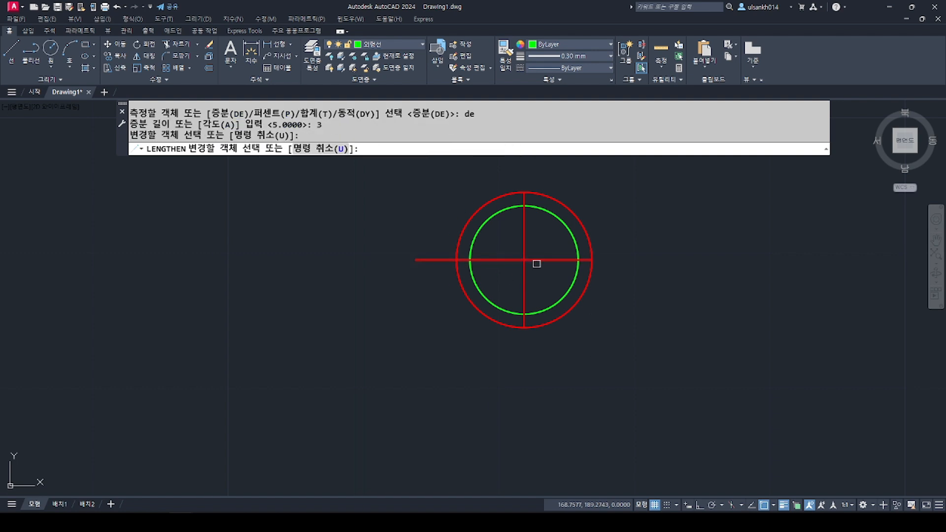
{"action": "left_click", "coordinate": [546, 260]}
{"action": "left_click", "coordinate": [523, 282]}
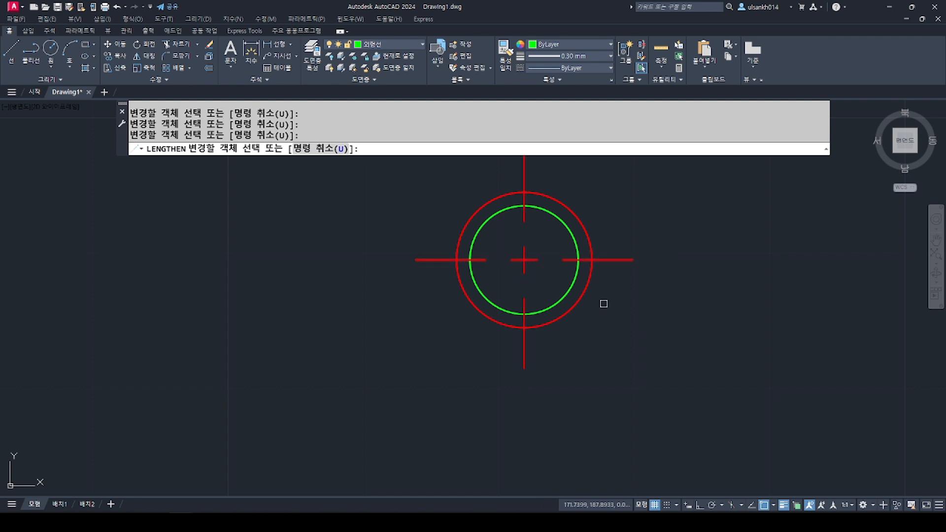
{"action": "scroll", "coordinate": [631, 312], "scroll_direction": "down", "scroll_amount": 2}
{"action": "key", "text": "Return"}
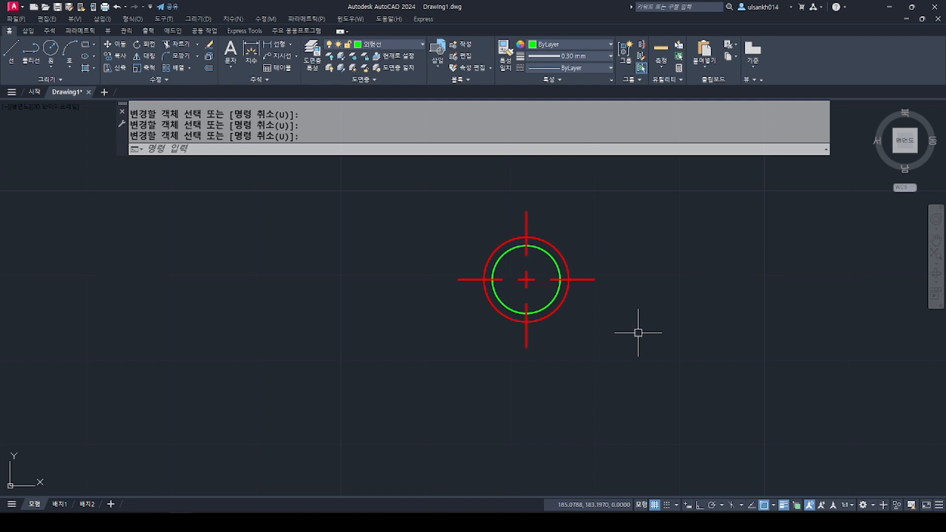
{"action": "scroll", "coordinate": [580, 302], "scroll_direction": "up", "scroll_amount": 2}
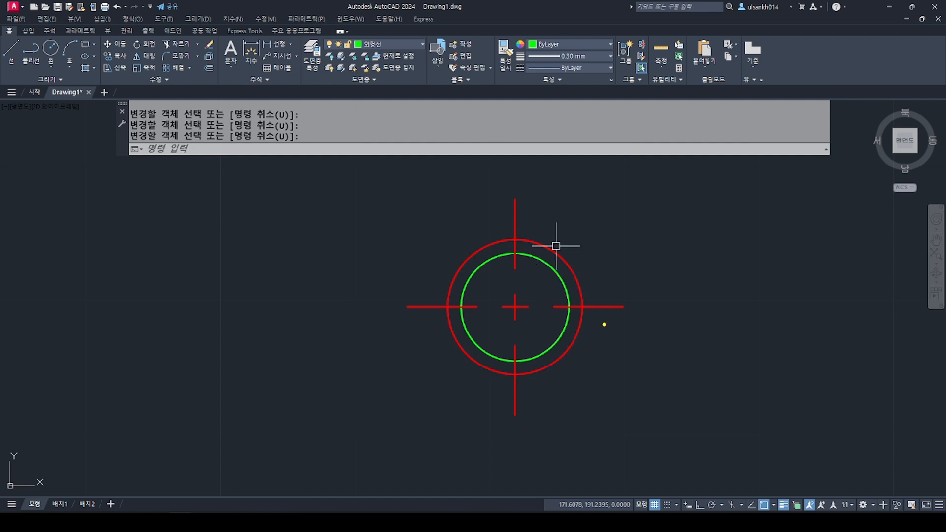
{"action": "left_click_drag", "start_coordinate": [530, 235], "coordinate": [530, 255]}
{"action": "left_click_drag", "start_coordinate": [573, 323], "coordinate": [593, 323]}
{"action": "mouse_move", "coordinate": [545, 236]}
{"action": "left_mouse_down"}
{"action": "mouse_move", "coordinate": [587, 286]}
{"action": "mouse_move", "coordinate": [592, 312]}
{"action": "left_mouse_up"}
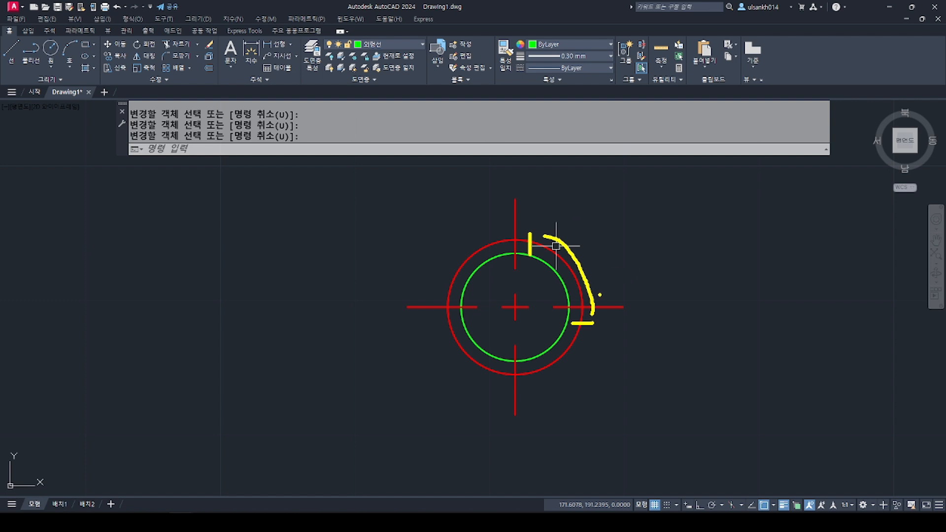
{"action": "left_click_drag", "start_coordinate": [533, 196], "coordinate": [533, 213]}
{"action": "left_click_drag", "start_coordinate": [628, 329], "coordinate": [649, 351]}
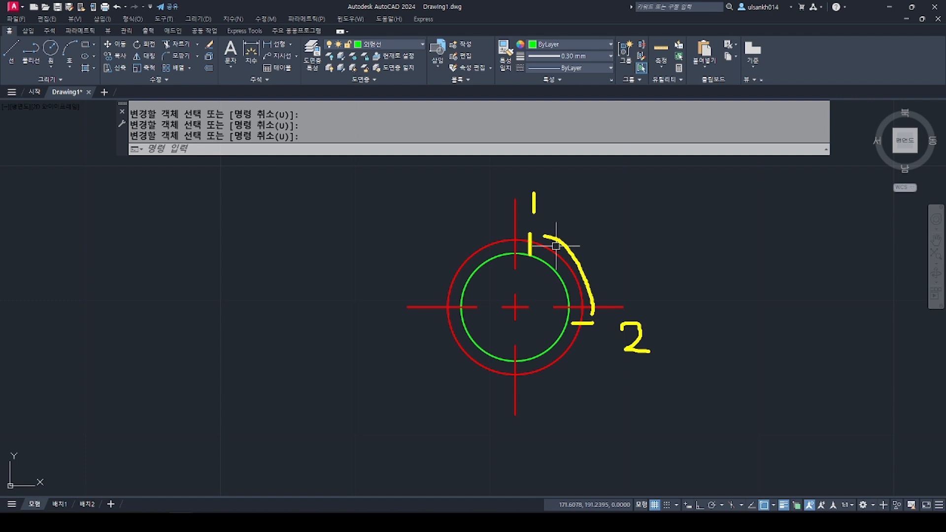
{"action": "mouse_move", "coordinate": [637, 359]}
{"action": "left_mouse_down"}
{"action": "mouse_move", "coordinate": [609, 342]}
{"action": "mouse_move", "coordinate": [621, 353]}
{"action": "left_mouse_up"}
{"action": "mouse_move", "coordinate": [558, 225]}
{"action": "left_mouse_down"}
{"action": "mouse_move", "coordinate": [533, 228]}
{"action": "mouse_move", "coordinate": [526, 218]}
{"action": "left_mouse_up"}
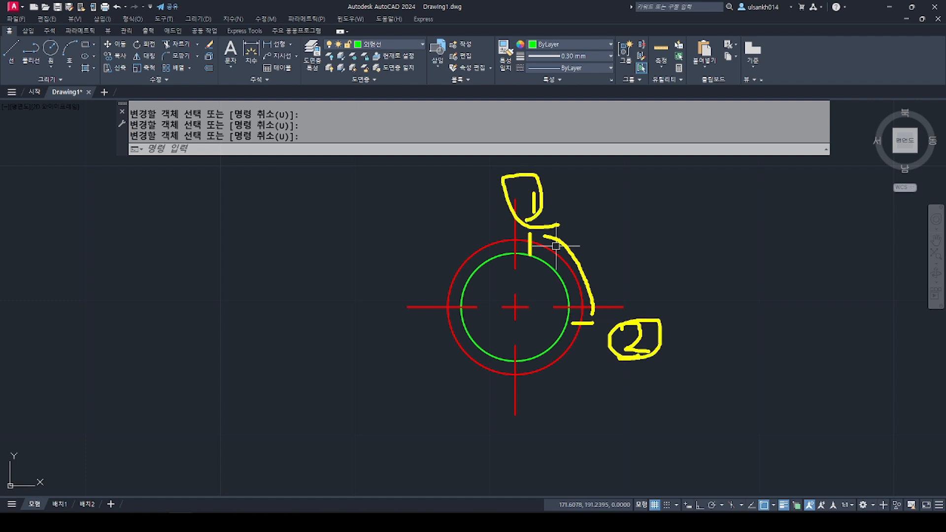
{"action": "key", "text": "Escape"}
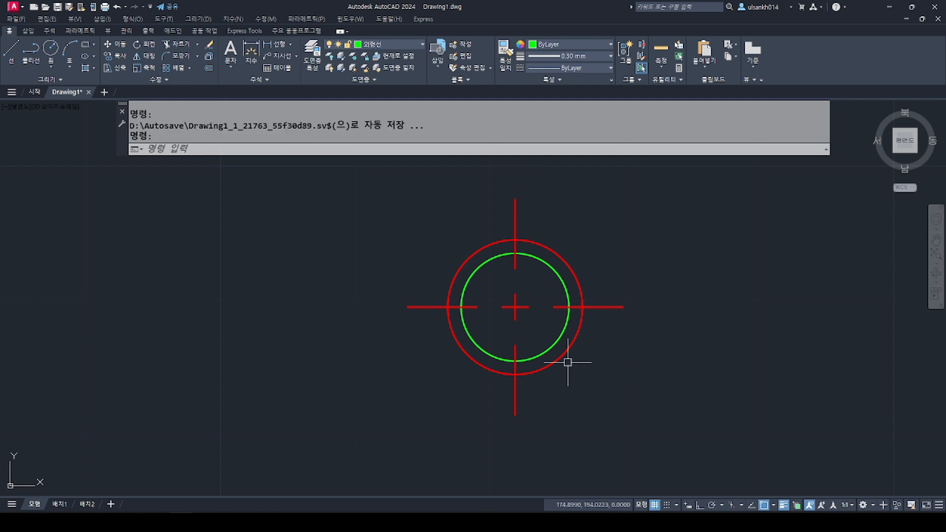
Step: Break the outer circle to remove its upper-right quarter, from just below the right quadrant to just right of the top quadrant
{"action": "type", "text": "br"}
{"action": "key", "text": "Return"}
{"action": "scroll", "coordinate": [587, 315], "scroll_direction": "up", "scroll_amount": 4}
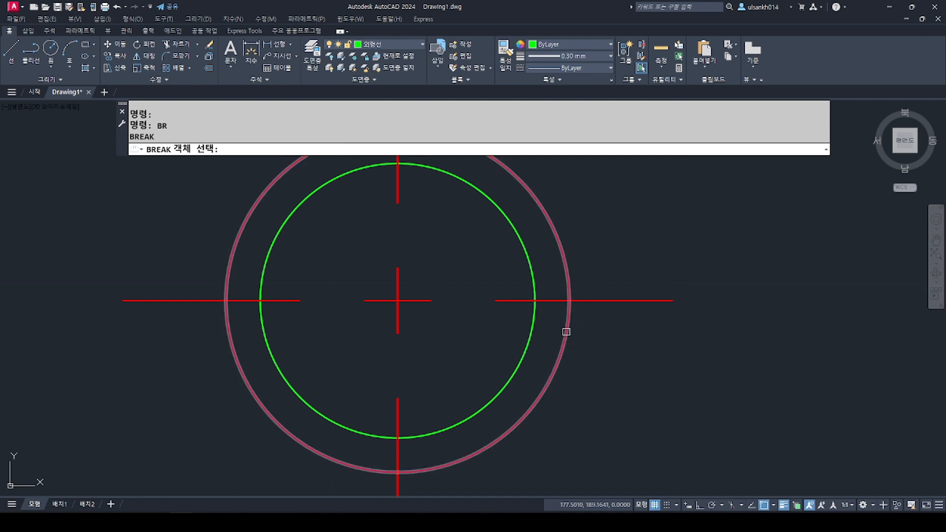
{"action": "left_click", "coordinate": [566, 331]}
{"action": "scroll", "coordinate": [574, 215], "scroll_direction": "down", "scroll_amount": 1}
{"action": "middle_click_drag", "start_coordinate": [588, 279], "coordinate": [602, 351]}
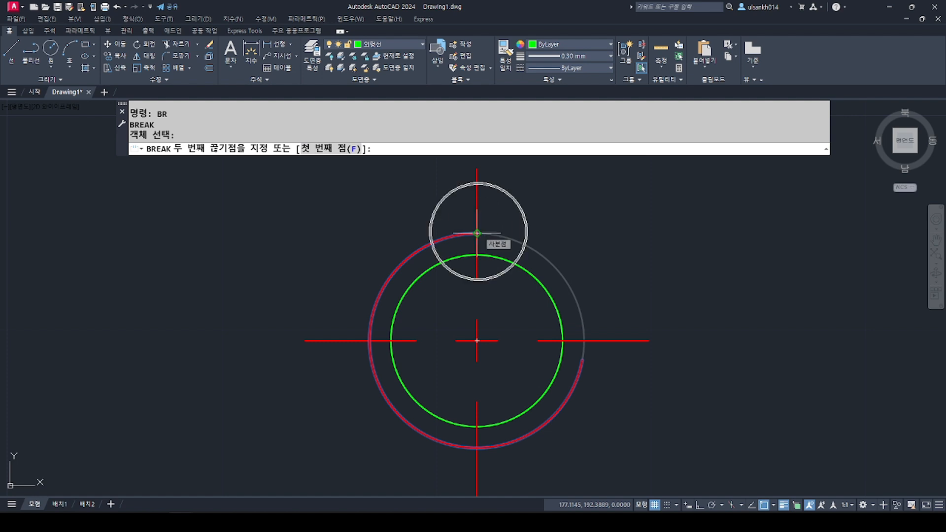
{"action": "left_click", "coordinate": [514, 213]}
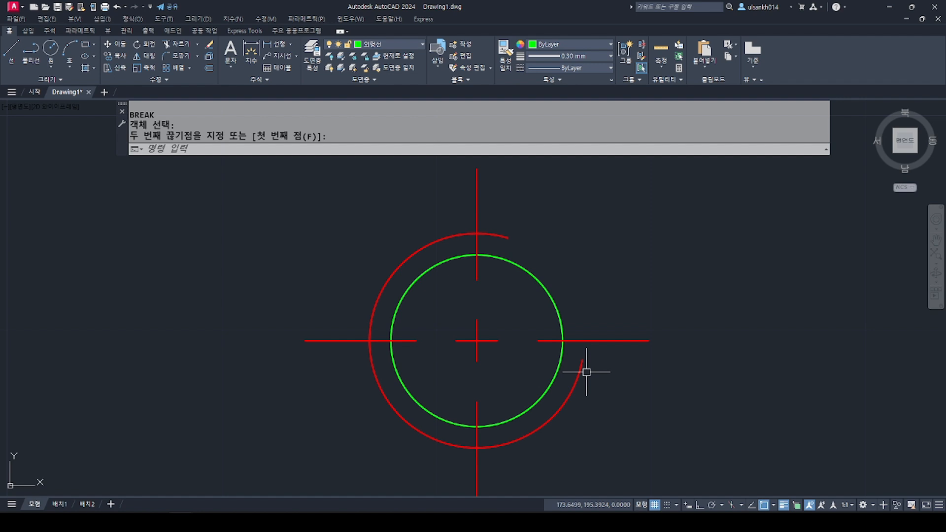
Step: Examine the broken thread circle in the top view and the threaded hole in the front view
{"action": "scroll", "coordinate": [586, 372], "scroll_direction": "down", "scroll_amount": 3}
{"action": "middle_click_drag", "start_coordinate": [589, 384], "coordinate": [561, 341]}
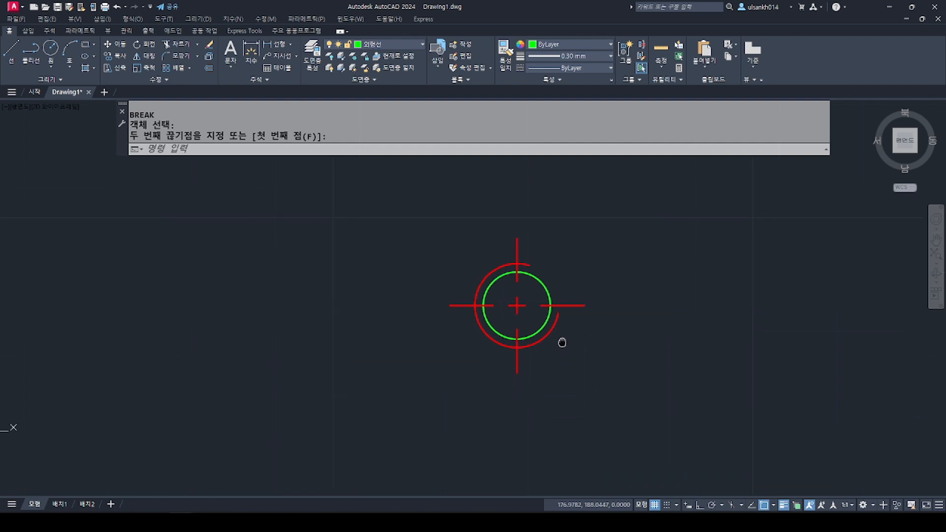
{"action": "scroll", "coordinate": [562, 340], "scroll_direction": "down", "scroll_amount": 1}
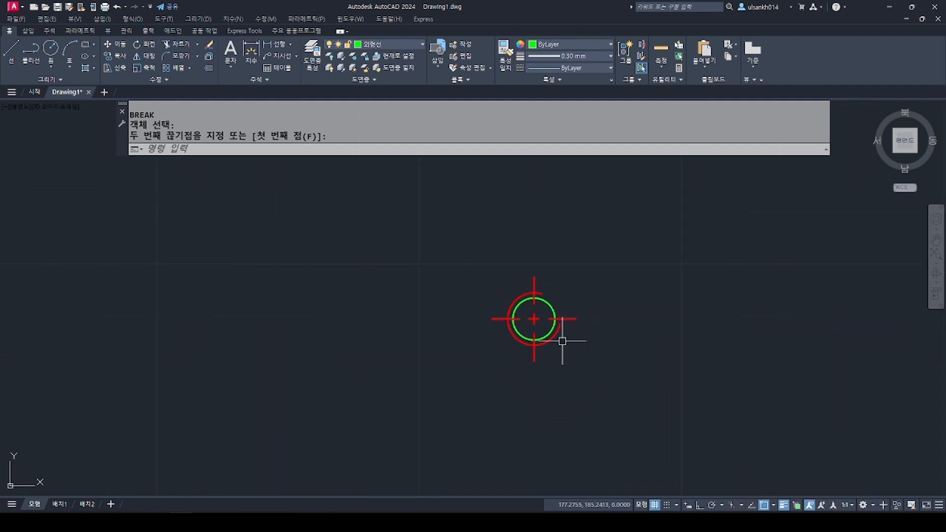
{"action": "scroll", "coordinate": [537, 292], "scroll_direction": "up", "scroll_amount": 3}
{"action": "middle_click_drag", "start_coordinate": [559, 357], "coordinate": [545, 280]}
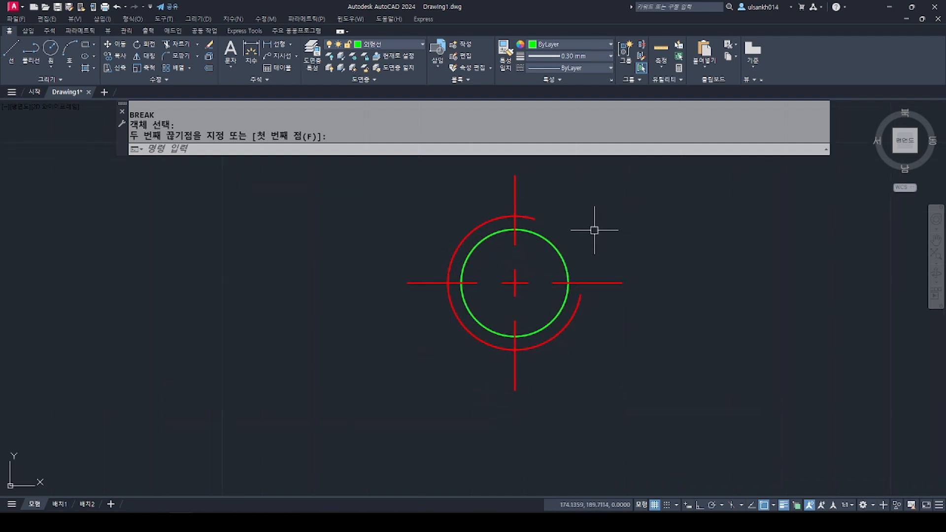
{"action": "middle_click_drag", "start_coordinate": [623, 340], "coordinate": [609, 354]}
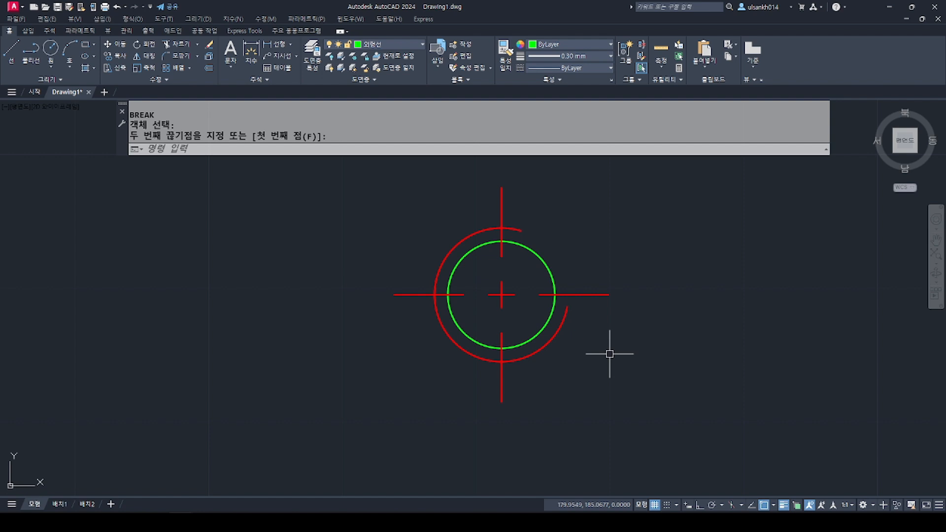
{"action": "scroll", "coordinate": [609, 354], "scroll_direction": "down", "scroll_amount": 2}
{"action": "middle_click_drag", "start_coordinate": [568, 401], "coordinate": [570, 312]}
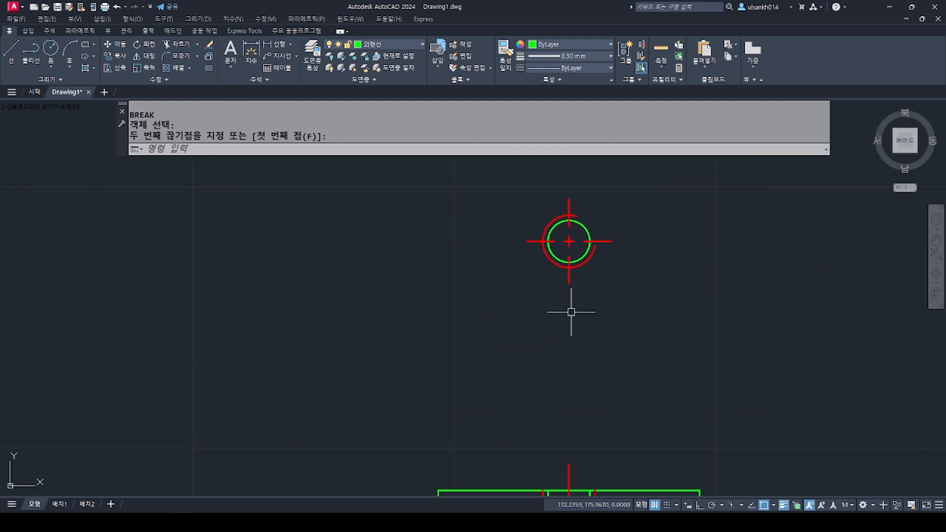
{"action": "scroll", "coordinate": [571, 312], "scroll_direction": "down", "scroll_amount": 2}
{"action": "middle_click_drag", "start_coordinate": [581, 353], "coordinate": [567, 365]}
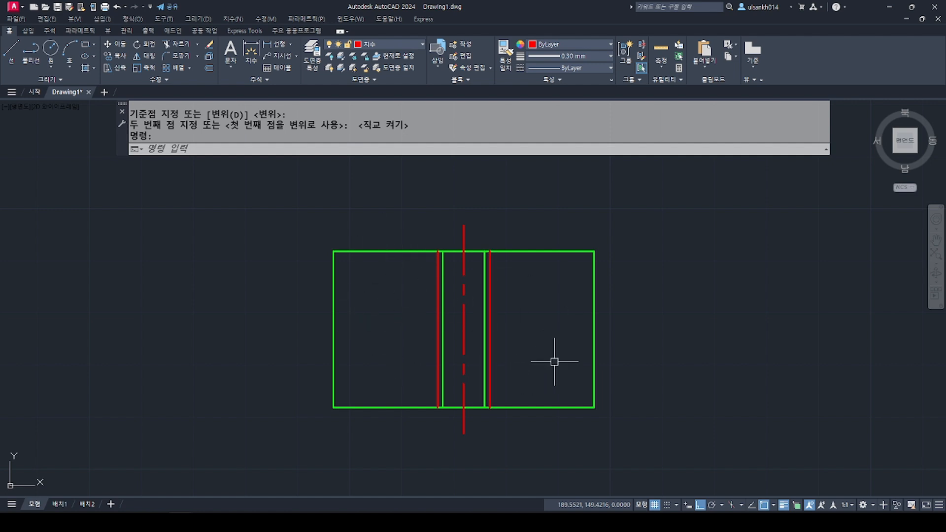
{"action": "scroll", "coordinate": [487, 264], "scroll_direction": "up", "scroll_amount": 4}
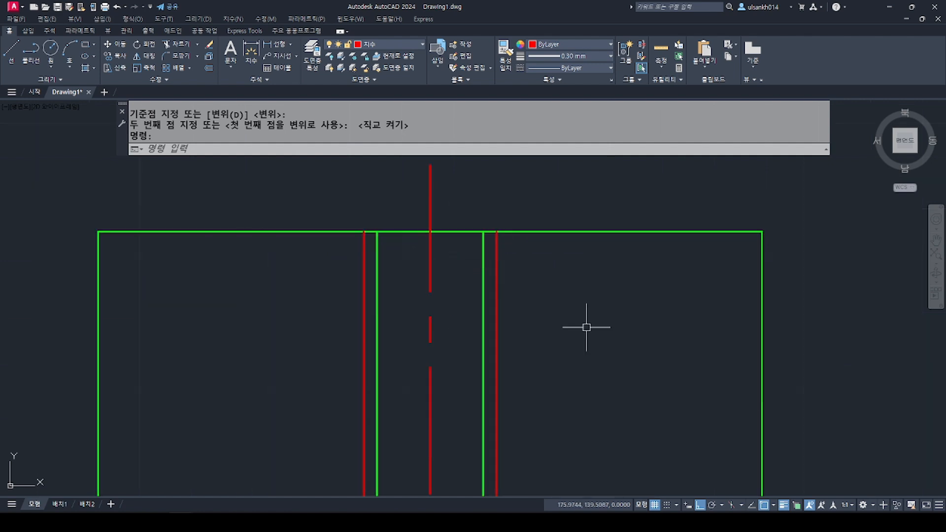
{"action": "middle_click_drag", "start_coordinate": [584, 325], "coordinate": [592, 290]}
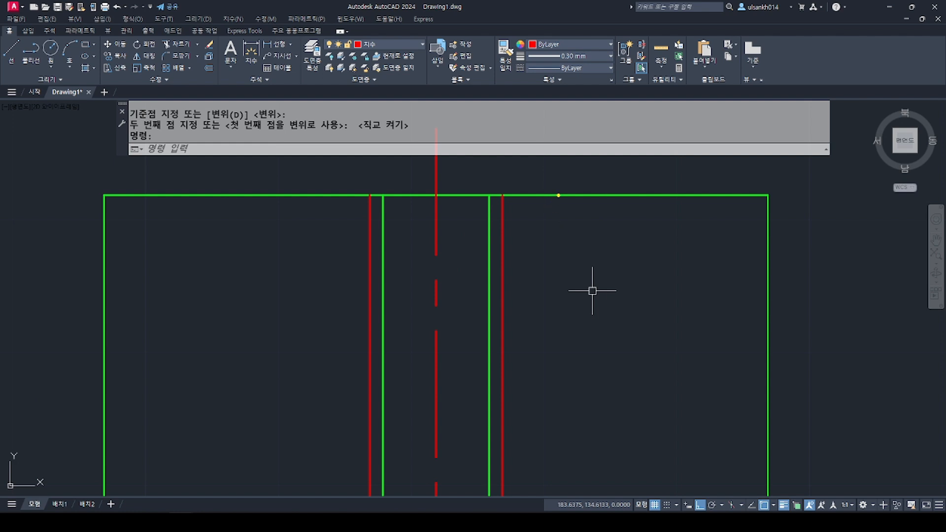
{"action": "left_click_drag", "start_coordinate": [558, 195], "coordinate": [512, 280]}
{"action": "left_click_drag", "start_coordinate": [604, 205], "coordinate": [505, 363]}
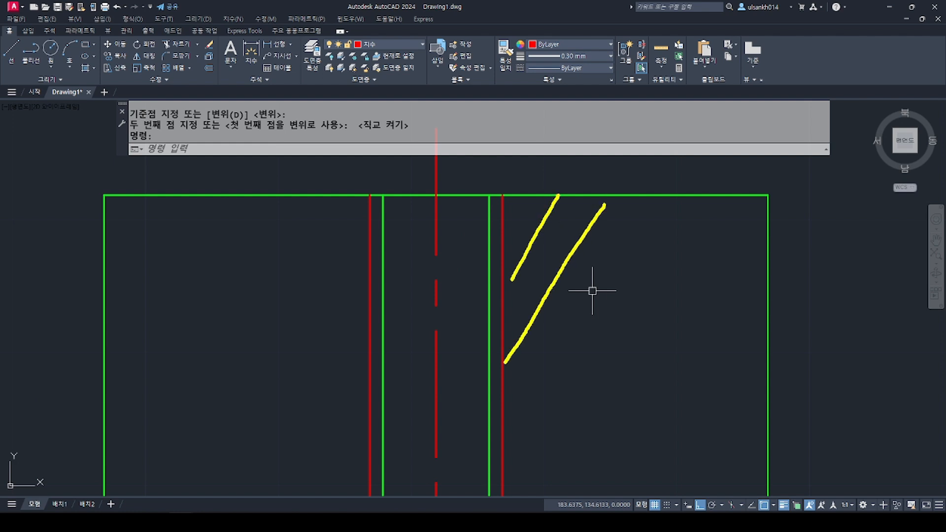
{"action": "left_click_drag", "start_coordinate": [514, 275], "coordinate": [491, 307]}
{"action": "left_click_drag", "start_coordinate": [505, 363], "coordinate": [491, 382]}
{"action": "left_click_drag", "start_coordinate": [490, 422], "coordinate": [581, 348]}
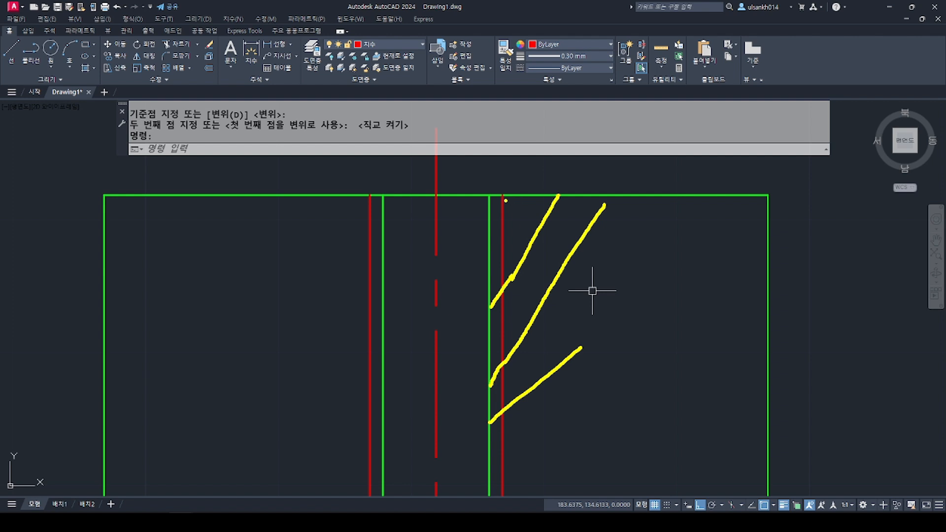
{"action": "left_click_drag", "start_coordinate": [504, 199], "coordinate": [505, 274]}
{"action": "left_click_drag", "start_coordinate": [492, 227], "coordinate": [491, 231]}
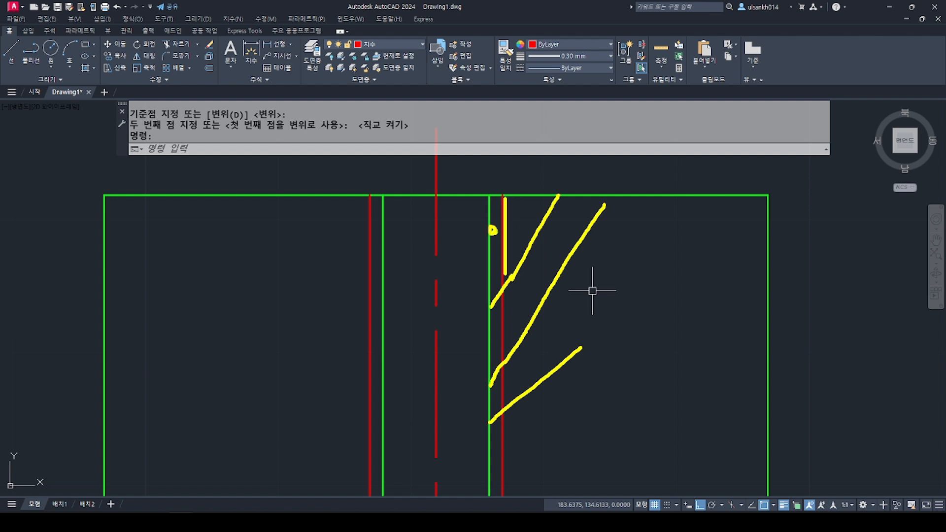
{"action": "key", "text": "Escape"}
Step: Hatch the front view on both sides of the hole, including the narrow strips between the thread lines and the hole edges
{"action": "scroll", "coordinate": [646, 342], "scroll_direction": "down", "scroll_amount": 1}
{"action": "mouse_move", "coordinate": [627, 361]}
{"action": "middle_mouse_down"}
{"action": "mouse_move", "coordinate": [627, 287]}
{"action": "mouse_move", "coordinate": [619, 301]}
{"action": "middle_mouse_up"}
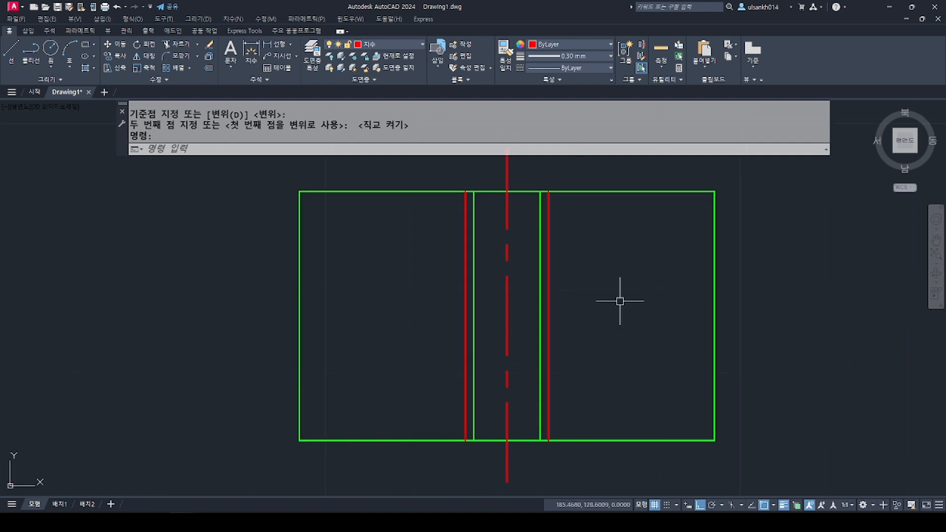
{"action": "type", "text": "h"}
{"action": "key", "text": "Return"}
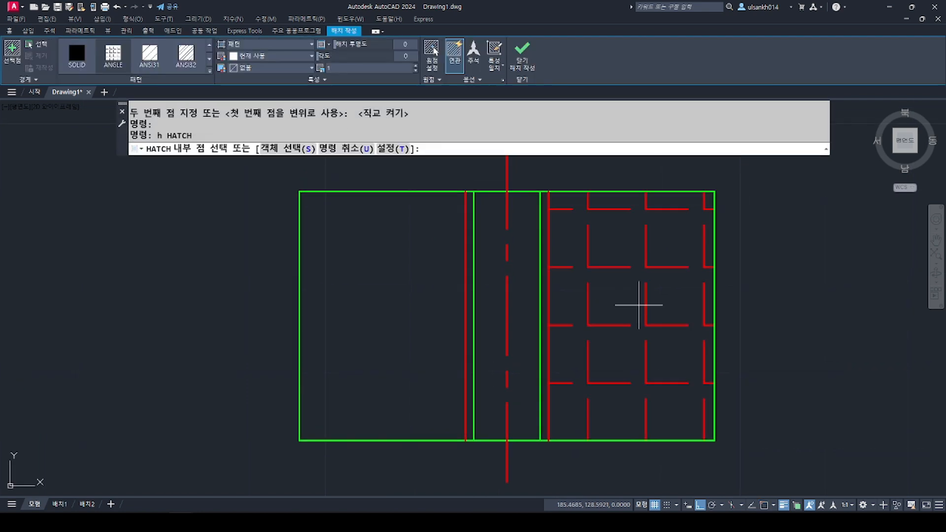
{"action": "left_click", "coordinate": [628, 302]}
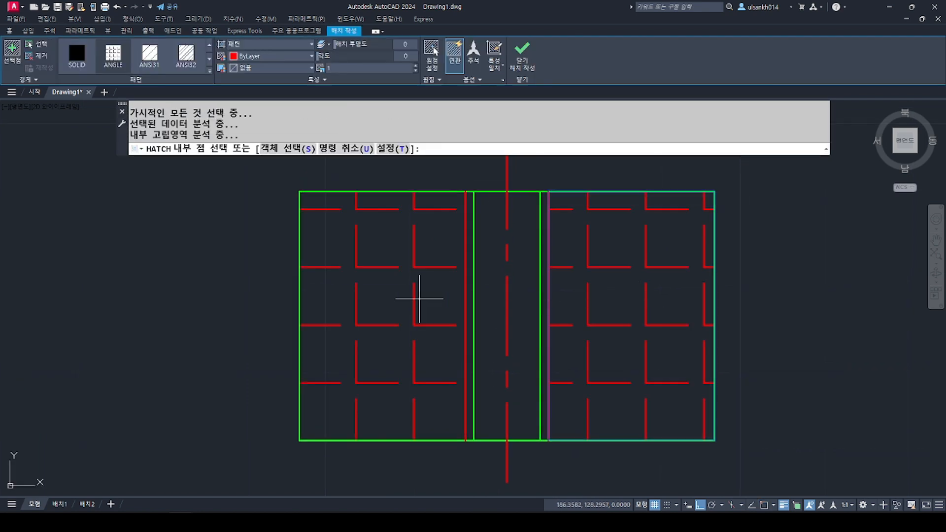
{"action": "left_click", "coordinate": [420, 299]}
{"action": "scroll", "coordinate": [473, 288], "scroll_direction": "up", "scroll_amount": 2}
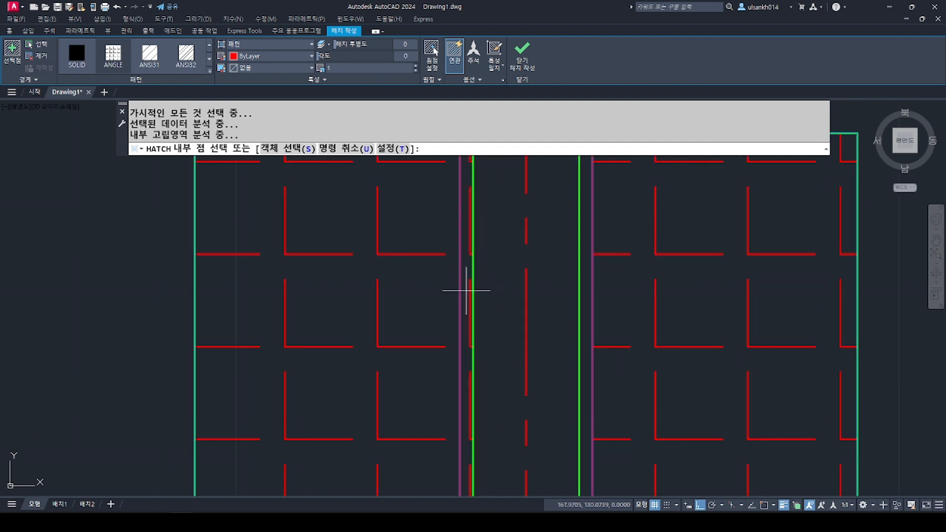
{"action": "scroll", "coordinate": [466, 291], "scroll_direction": "down", "scroll_amount": 2}
{"action": "left_click", "coordinate": [466, 291]}
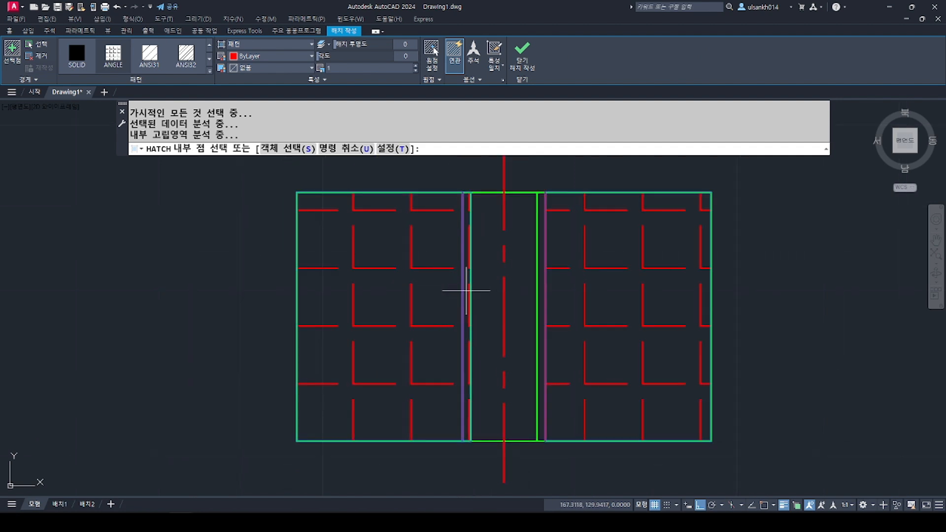
{"action": "left_click", "coordinate": [543, 289]}
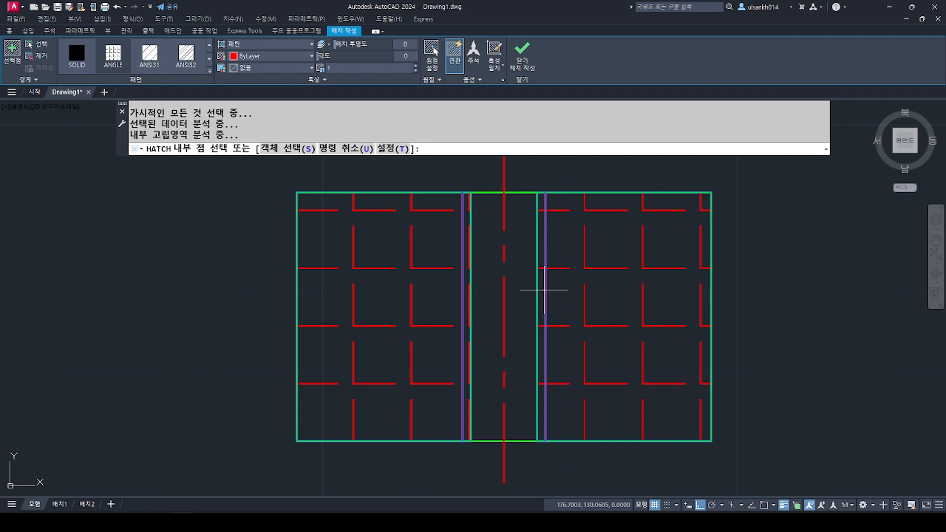
Step: Set the hatch pattern to ANSI31 and assign the hatch to the 해치 layer
{"action": "left_click", "coordinate": [153, 61]}
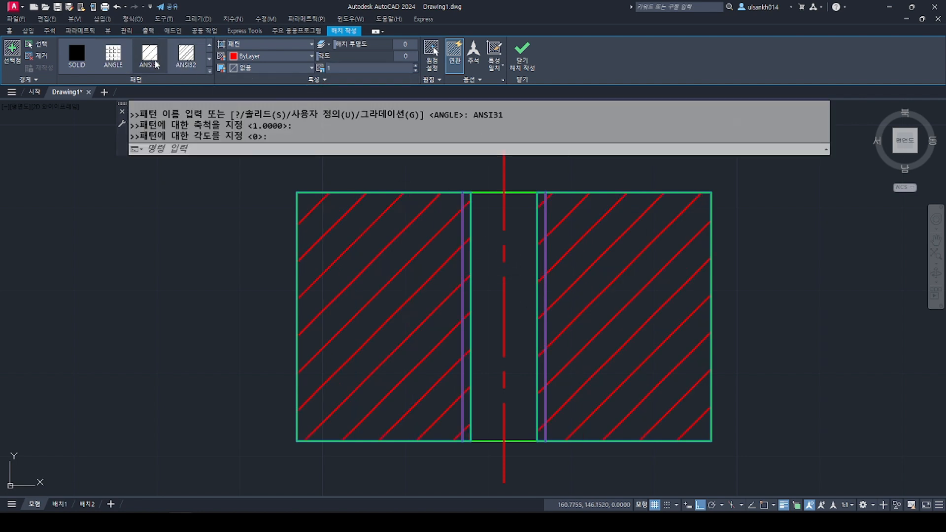
{"action": "left_click", "coordinate": [324, 81]}
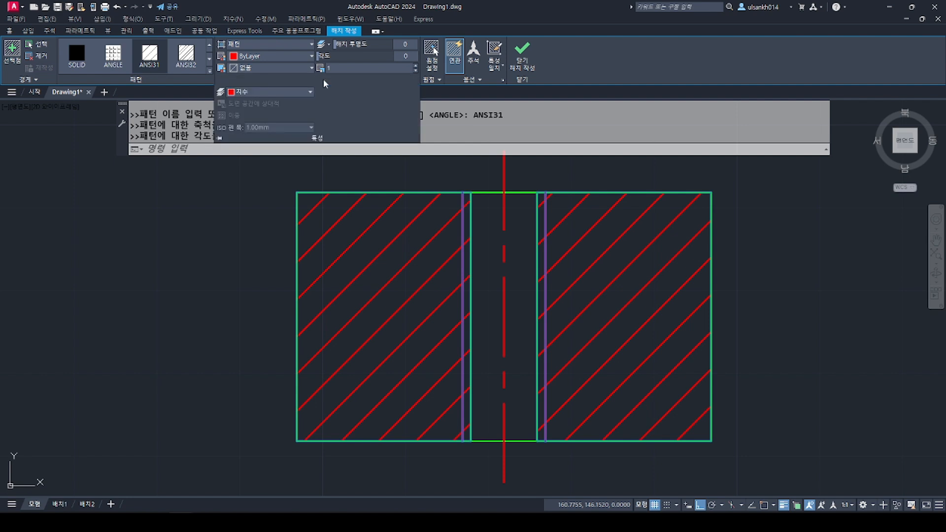
{"action": "left_click", "coordinate": [294, 92]}
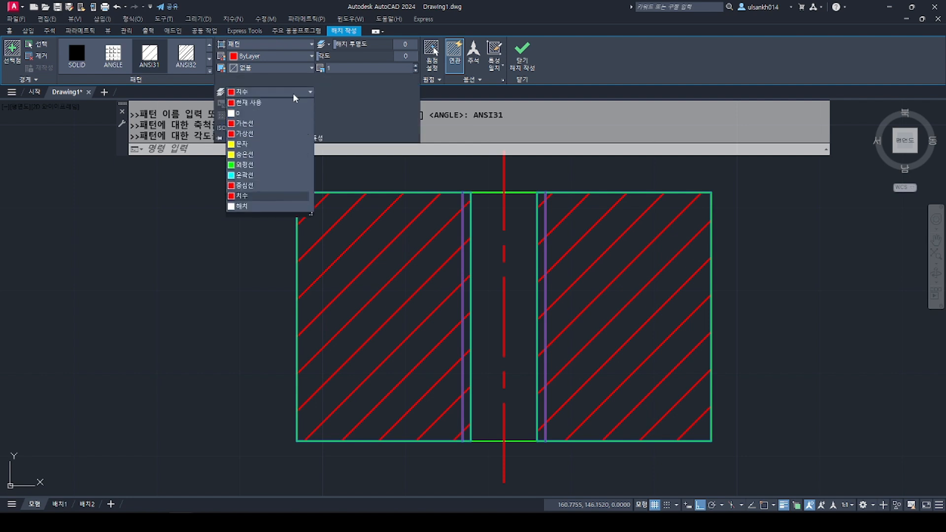
{"action": "left_click", "coordinate": [257, 207]}
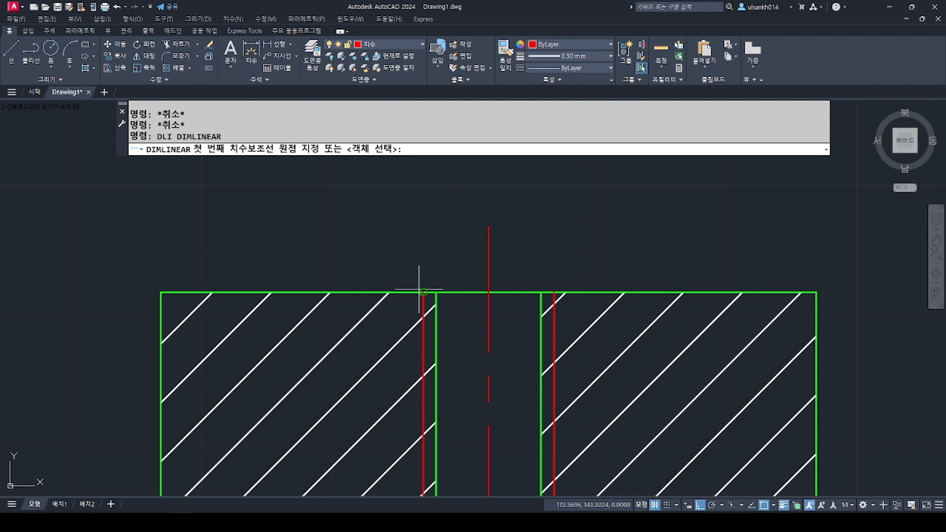
Step: Add a horizontal linear dimension between the upper ends of the two thread lines, placed above the front view
{"action": "left_click", "coordinate": [436, 292]}
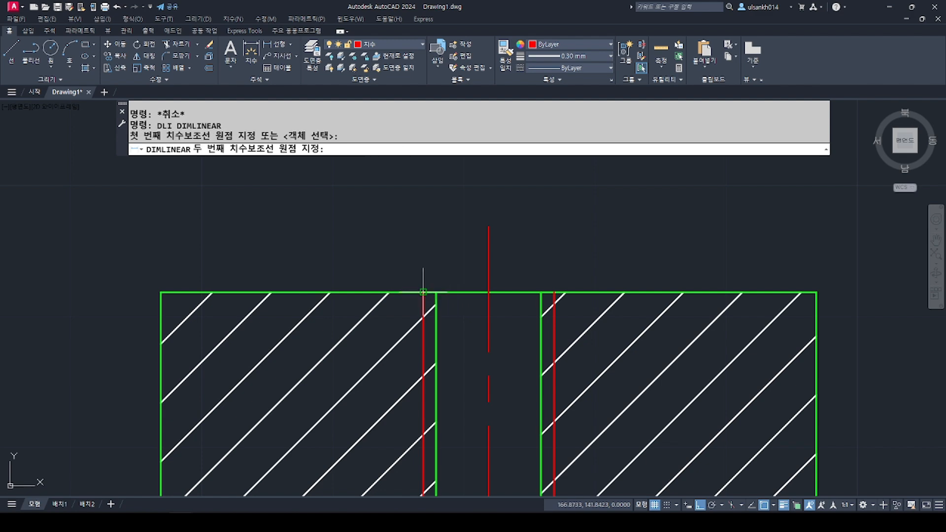
{"action": "left_click", "coordinate": [553, 292]}
{"action": "scroll", "coordinate": [574, 296], "scroll_direction": "down", "scroll_amount": 4}
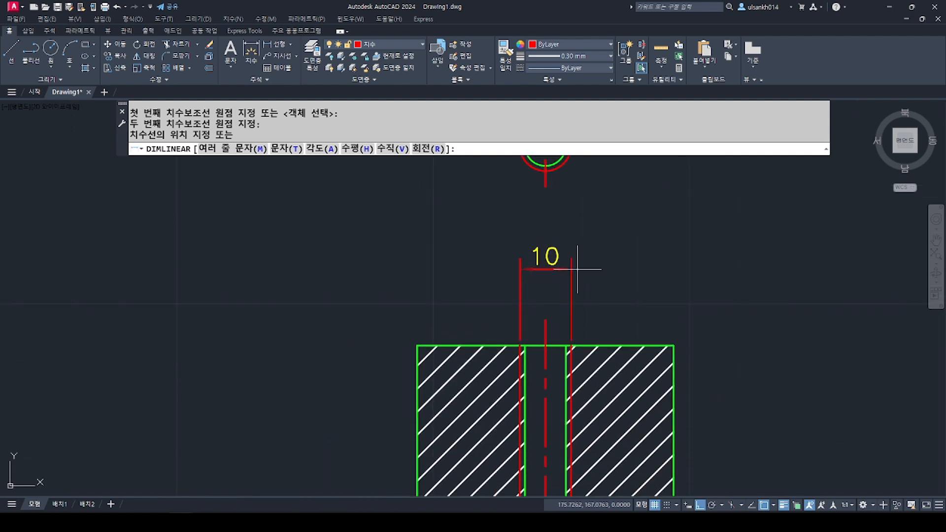
{"action": "left_click", "coordinate": [582, 271]}
Step: Place the dimension above the front view and change its text to "M10(호칭지름)"
{"action": "left_click", "coordinate": [537, 261]}
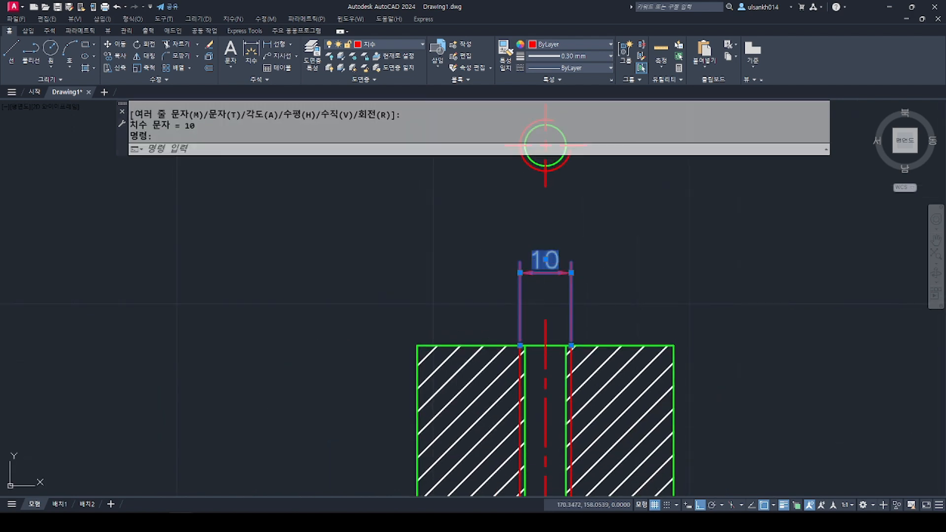
{"action": "double_click", "coordinate": [544, 259]}
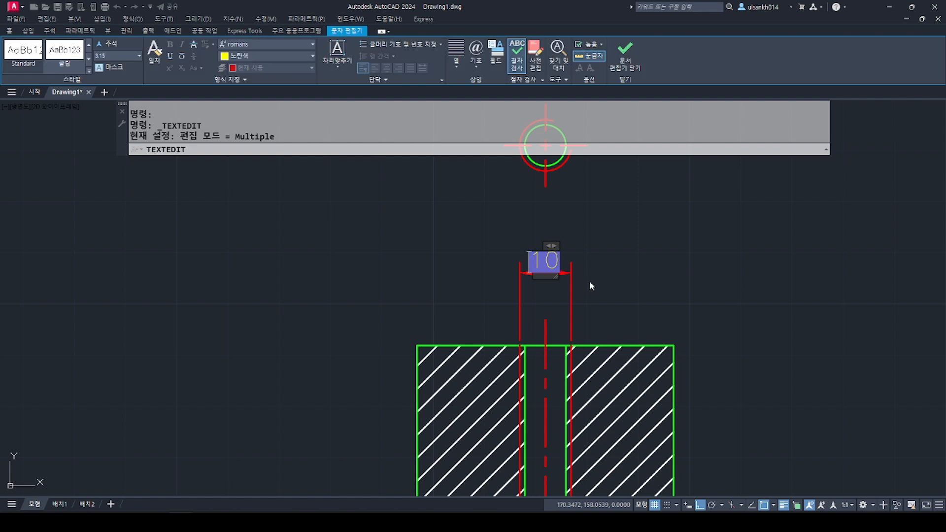
{"action": "type", "text": "M10"}
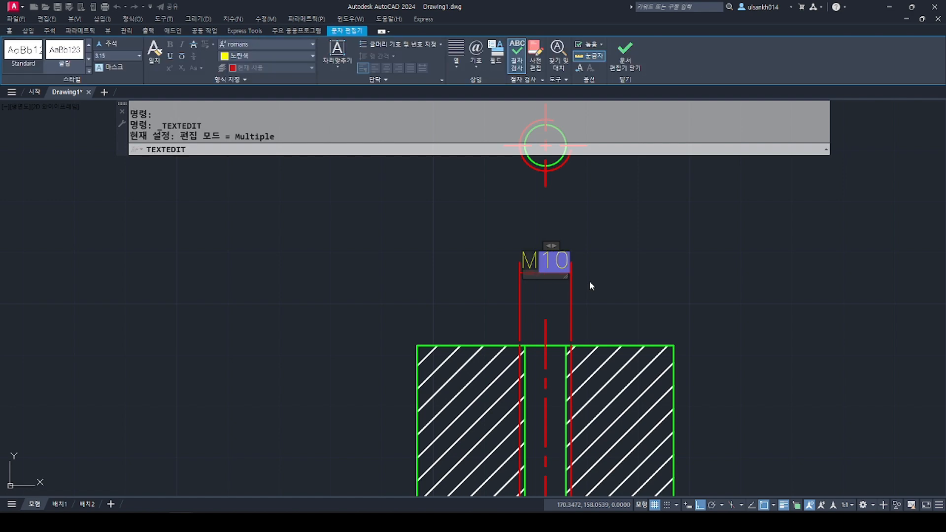
{"action": "type", "text": "("}
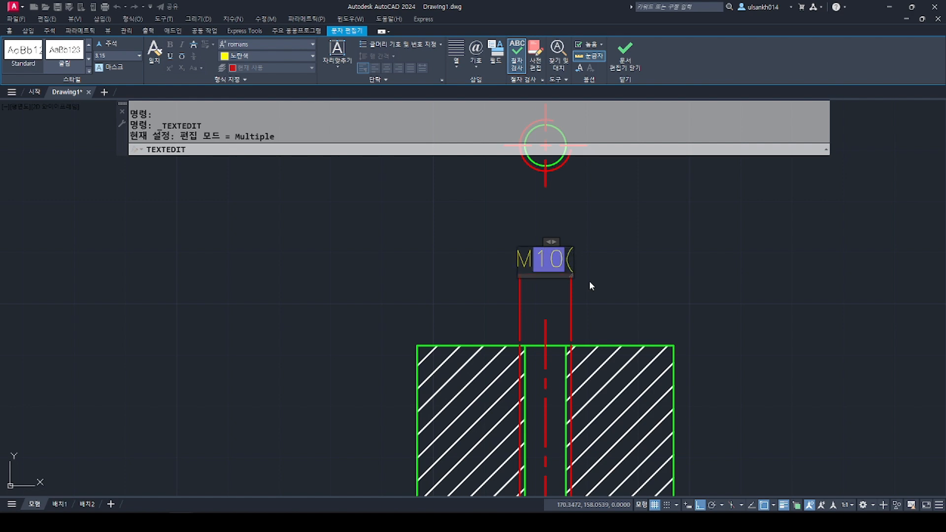
{"action": "type", "text": "호칭지름"}
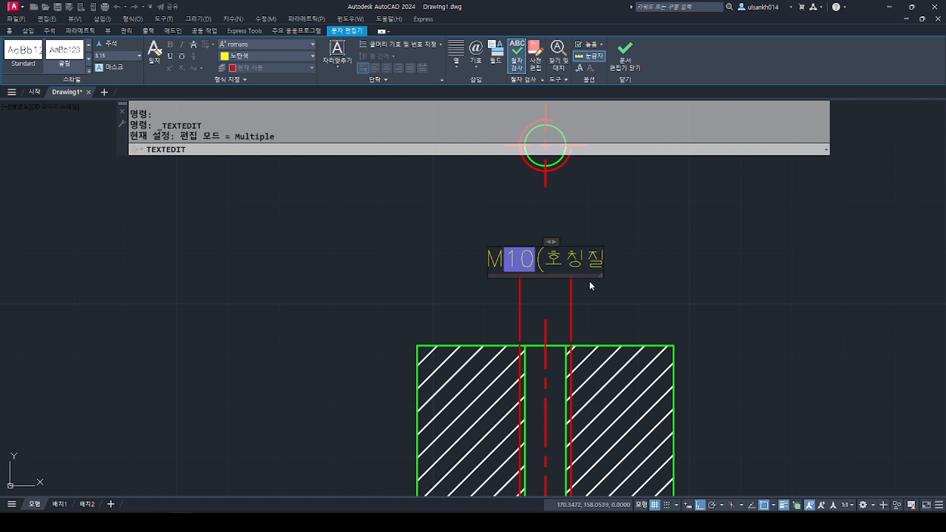
{"action": "type", "text": ")"}
{"action": "left_click", "coordinate": [589, 281]}
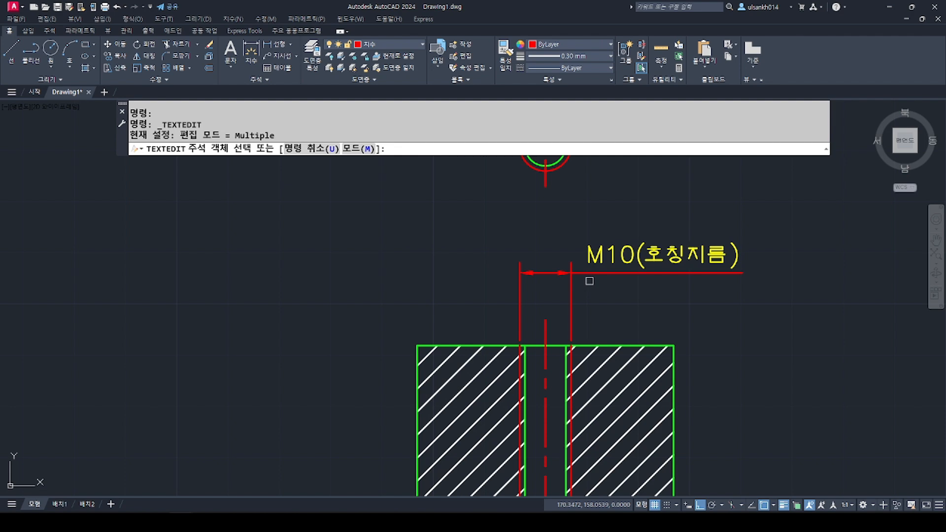
{"action": "key", "text": "Escape"}
Step: Start a quick leader and set its multiline text attachment to underline the bottom line
{"action": "scroll", "coordinate": [537, 289], "scroll_direction": "up", "scroll_amount": 2}
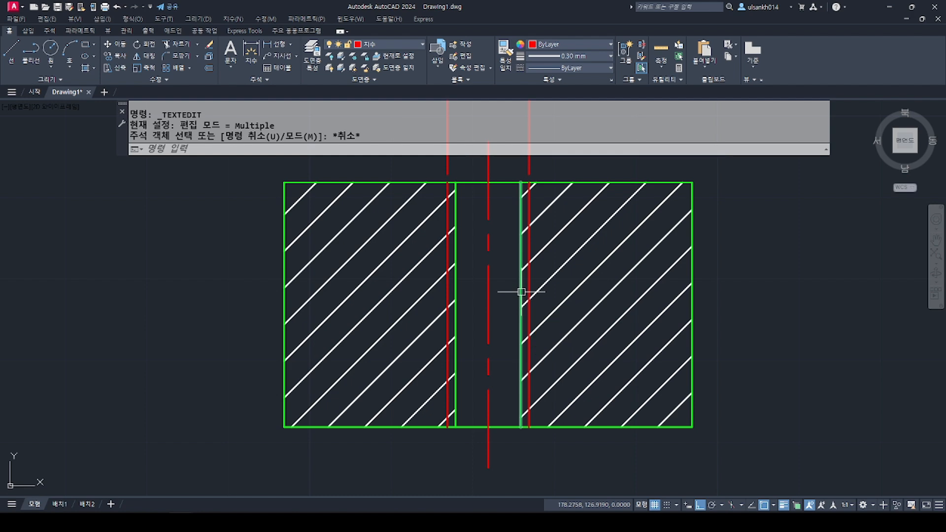
{"action": "type", "text": "LE"}
{"action": "key", "text": "Return"}
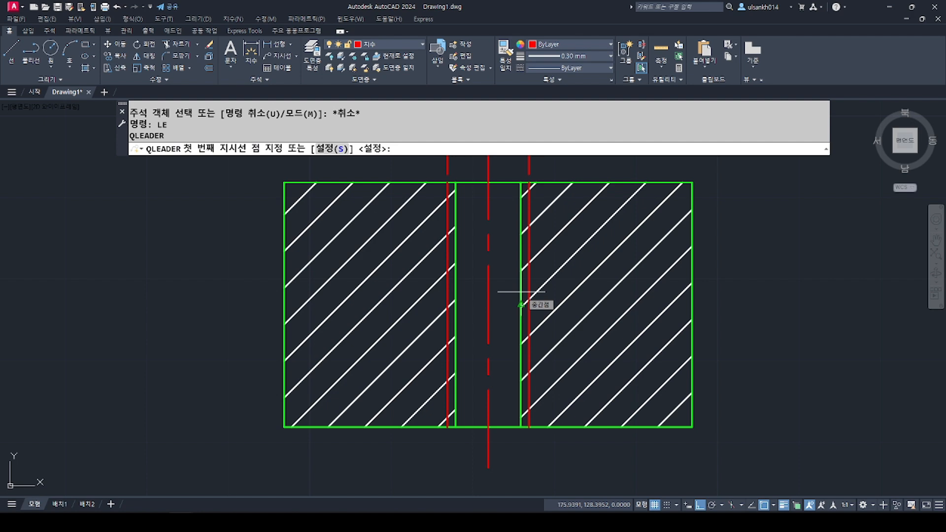
{"action": "left_click", "coordinate": [333, 150]}
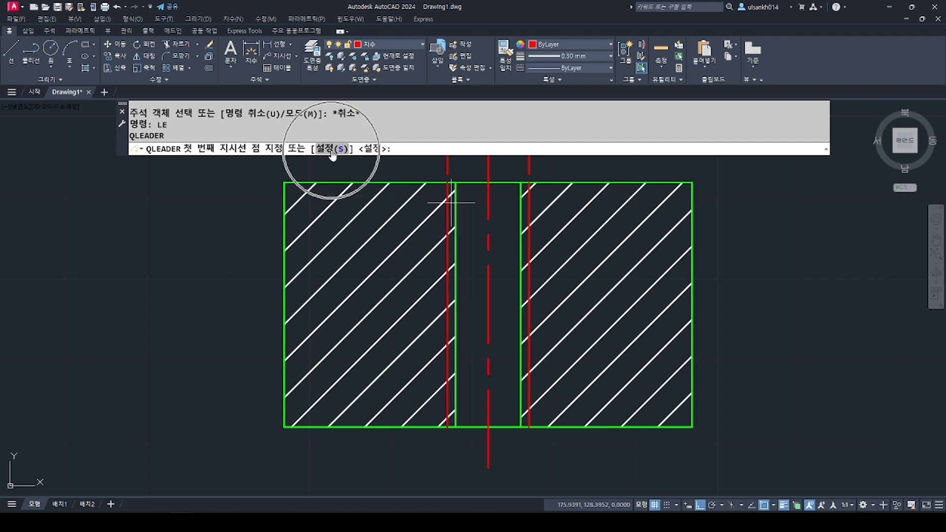
{"action": "left_click", "coordinate": [335, 150]}
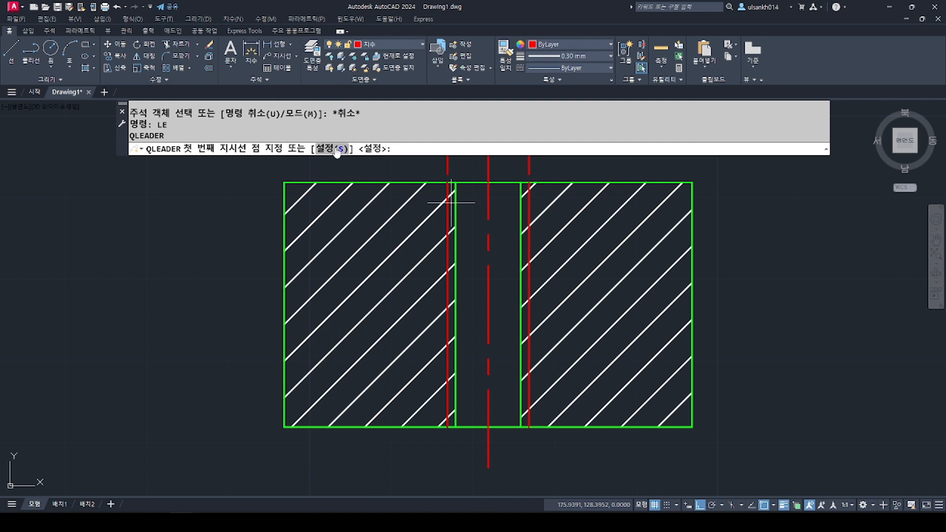
{"action": "left_click", "coordinate": [337, 151]}
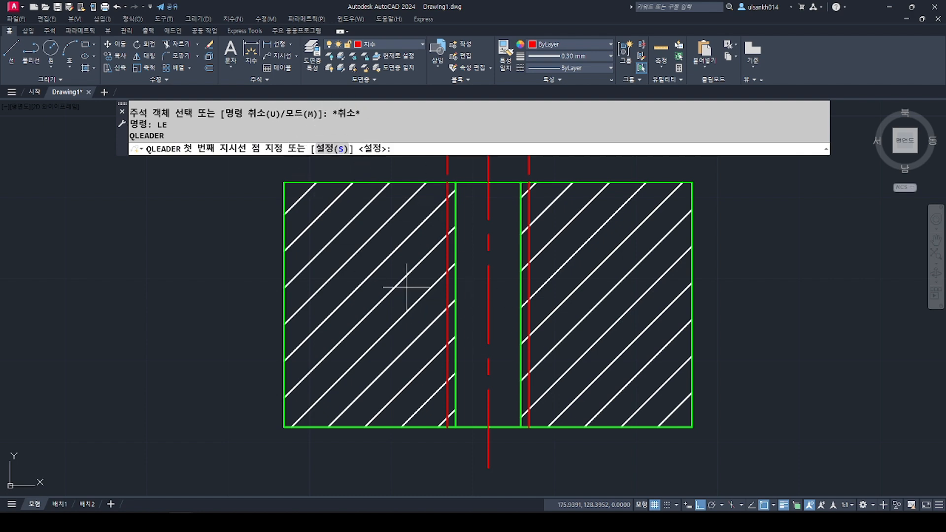
{"action": "left_click", "coordinate": [334, 149]}
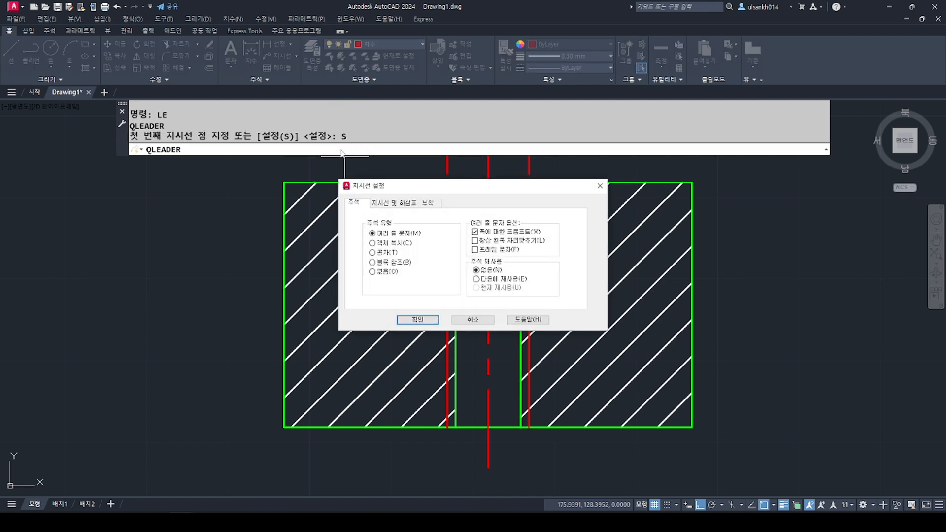
{"action": "left_click", "coordinate": [428, 203]}
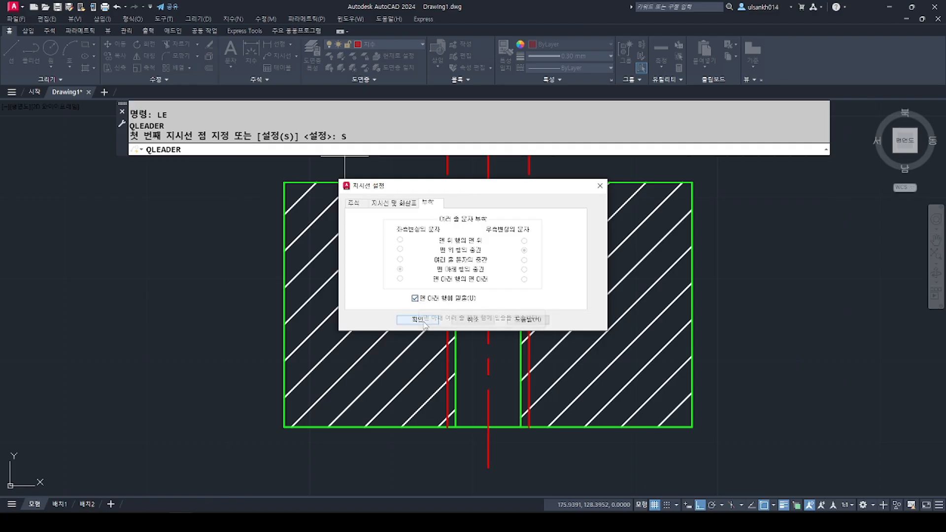
{"action": "left_click", "coordinate": [405, 432]}
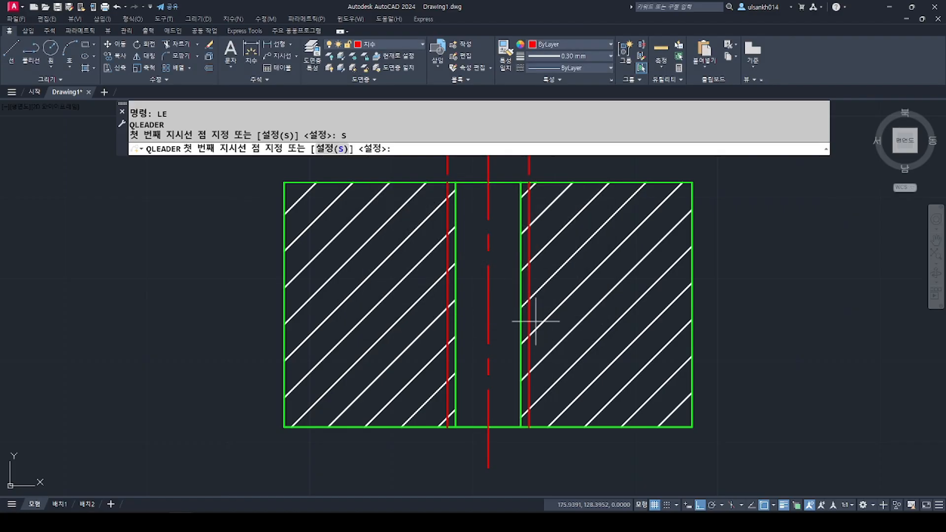
Step: Adjust the object snaps, turn ortho off, and draw a leader from the hole's right edge to a point below the front view
{"action": "left_click", "coordinate": [772, 505]}
{"action": "left_click", "coordinate": [783, 454]}
{"action": "left_click", "coordinate": [531, 310]}
{"action": "left_click", "coordinate": [529, 335]}
{"action": "scroll", "coordinate": [608, 418], "scroll_direction": "down", "scroll_amount": 2}
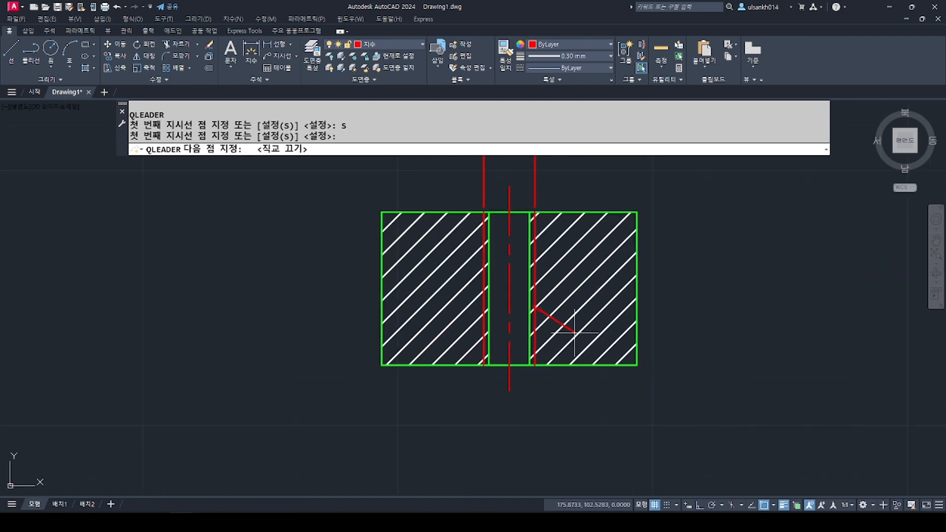
{"action": "left_click", "coordinate": [614, 415]}
{"action": "scroll", "coordinate": [647, 424], "scroll_direction": "up", "scroll_amount": 2}
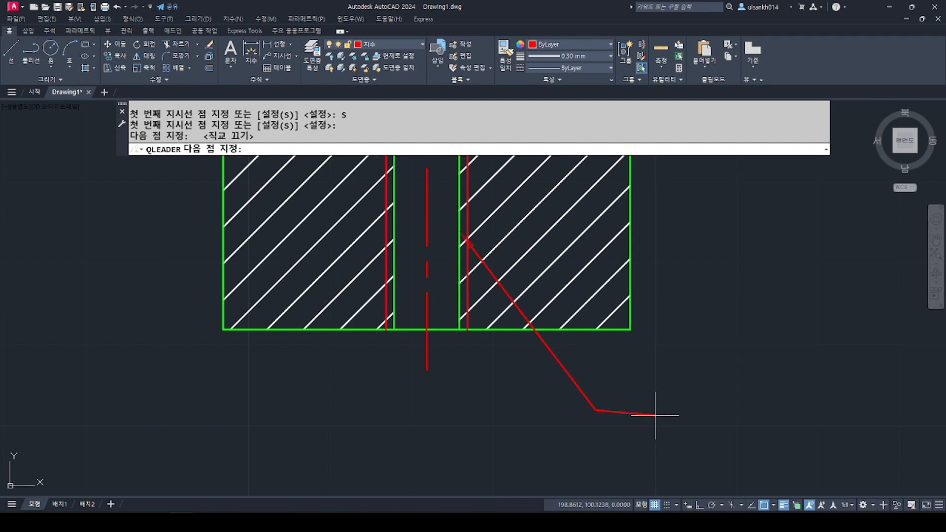
{"action": "left_click", "coordinate": [663, 403]}
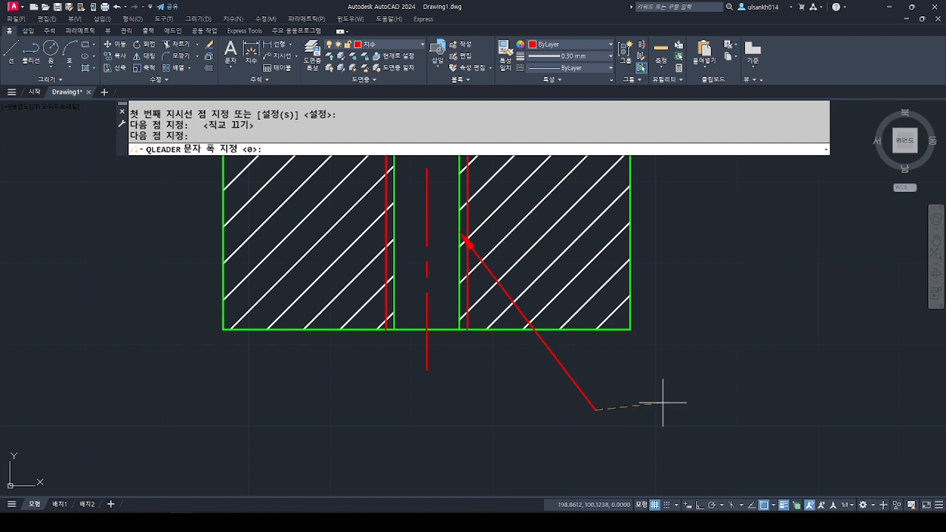
Step: Give the leader the single-line note "드릴선=안지름(굵은실선)" with a text width of 0
{"action": "key", "text": "Return"}
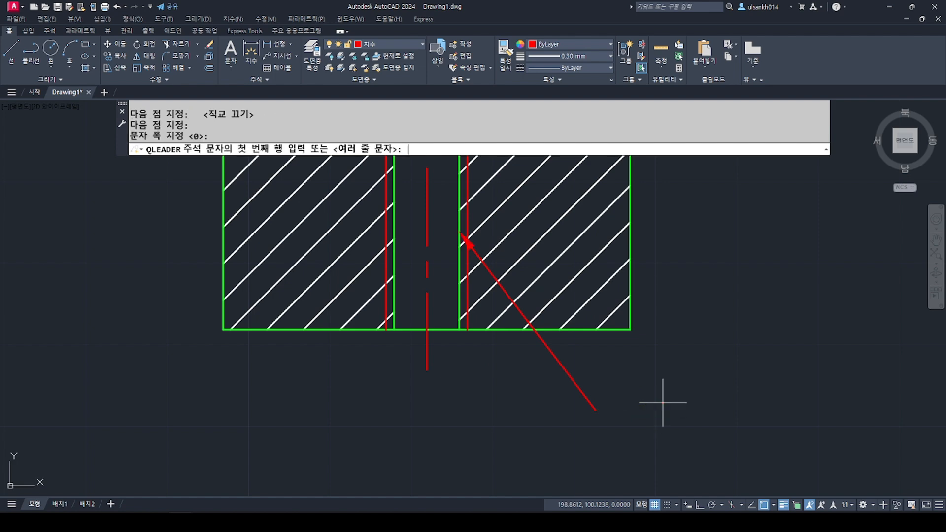
{"action": "type", "text": "드릴선="}
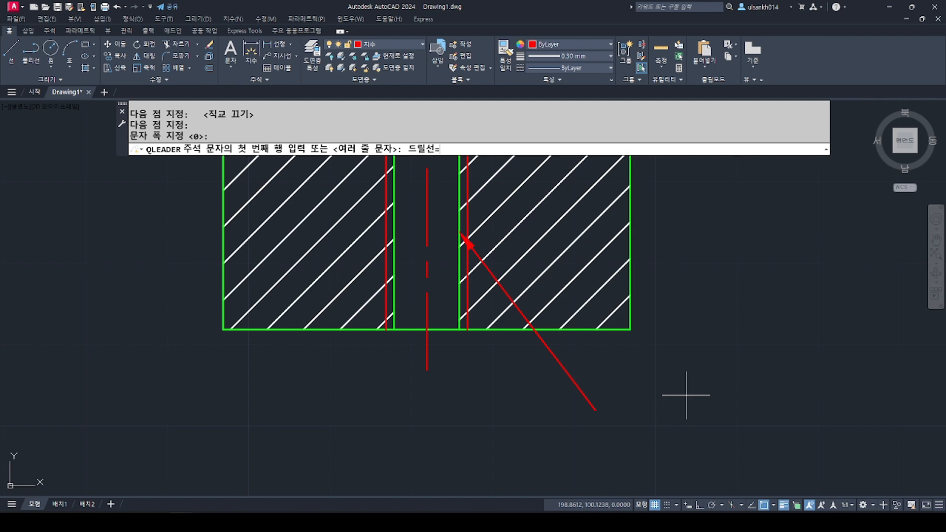
{"action": "type", "text": "안지름("}
{"action": "type", "text": "구굵은실선)"}
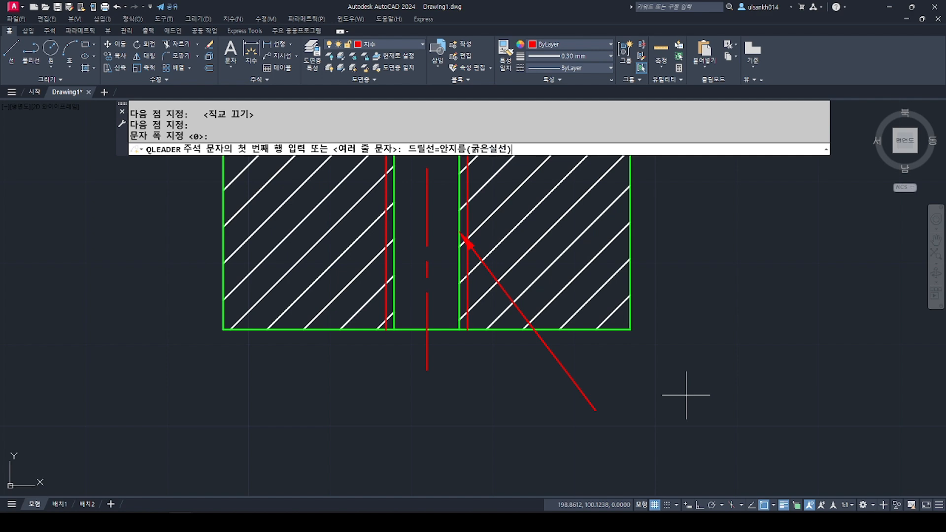
{"action": "key", "text": "Return"}
{"action": "key", "text": "Return"}
{"action": "middle_click_drag", "start_coordinate": [706, 421], "coordinate": [419, 399]}
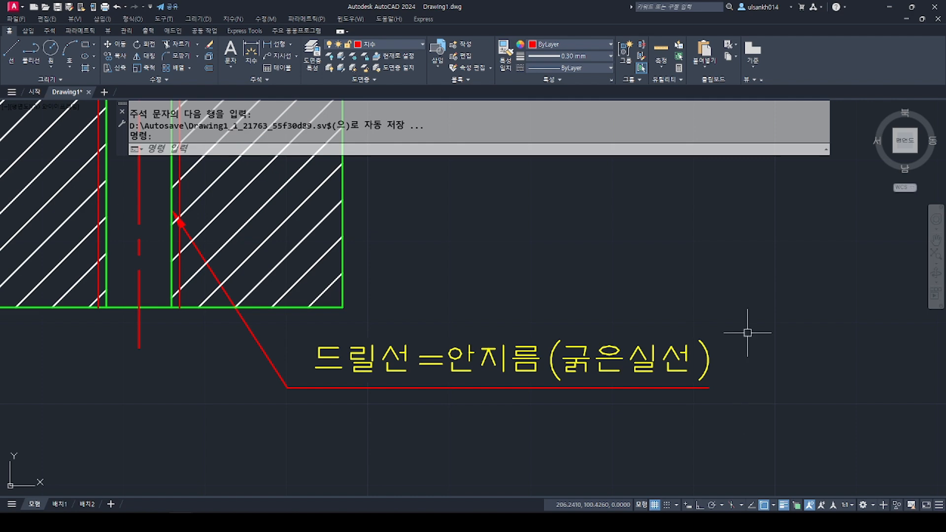
Step: Add a leader from the right thread line to just outside the block with the note "태핑선=골지름(가는실선)"
{"action": "key", "text": "space"}
{"action": "middle_click_drag", "start_coordinate": [446, 290], "coordinate": [523, 382]}
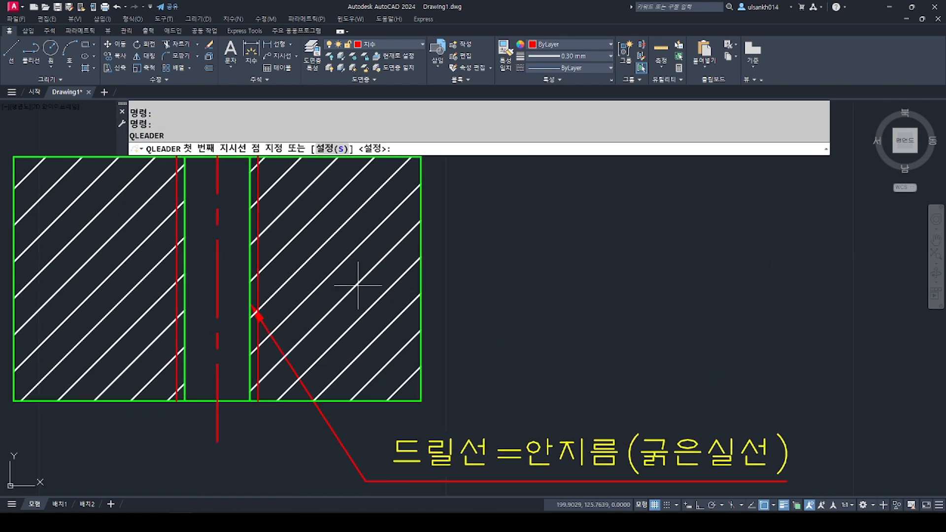
{"action": "left_click", "coordinate": [257, 258]}
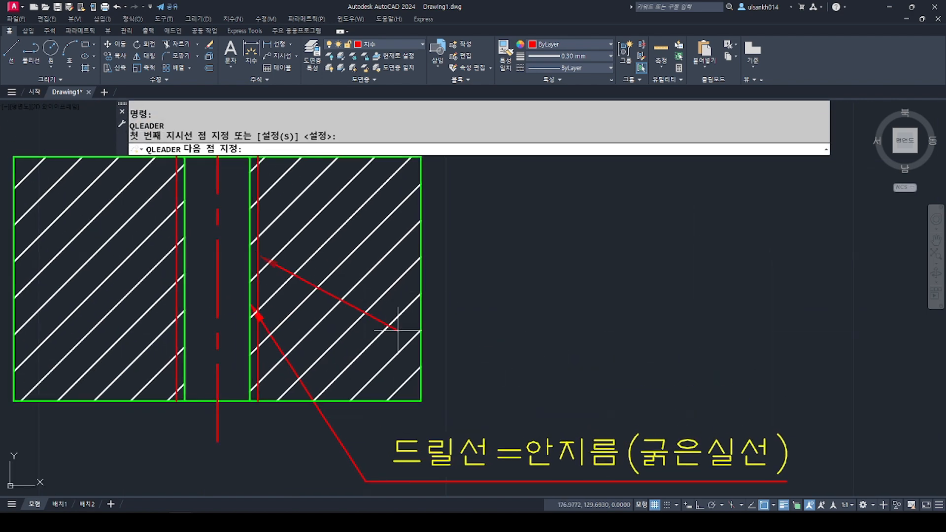
{"action": "left_click", "coordinate": [449, 349]}
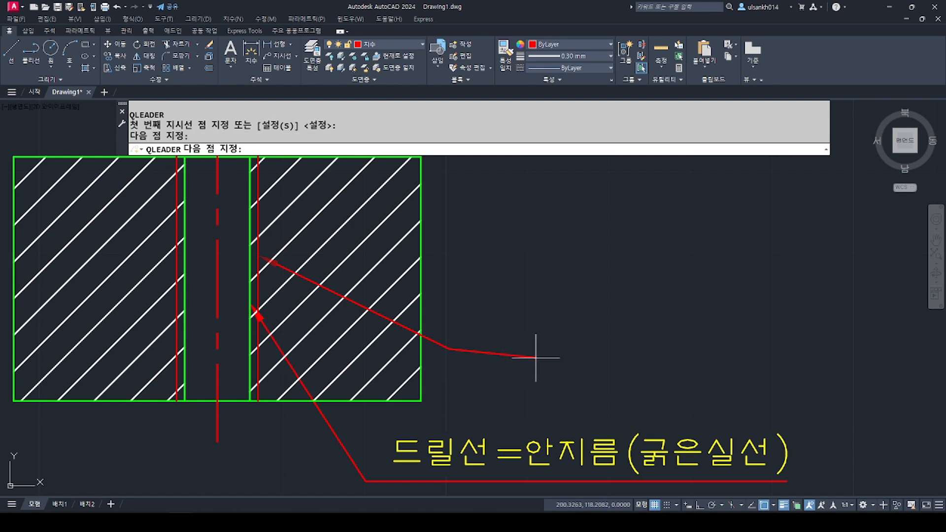
{"action": "key", "text": "Return"}
{"action": "key", "text": "Return"}
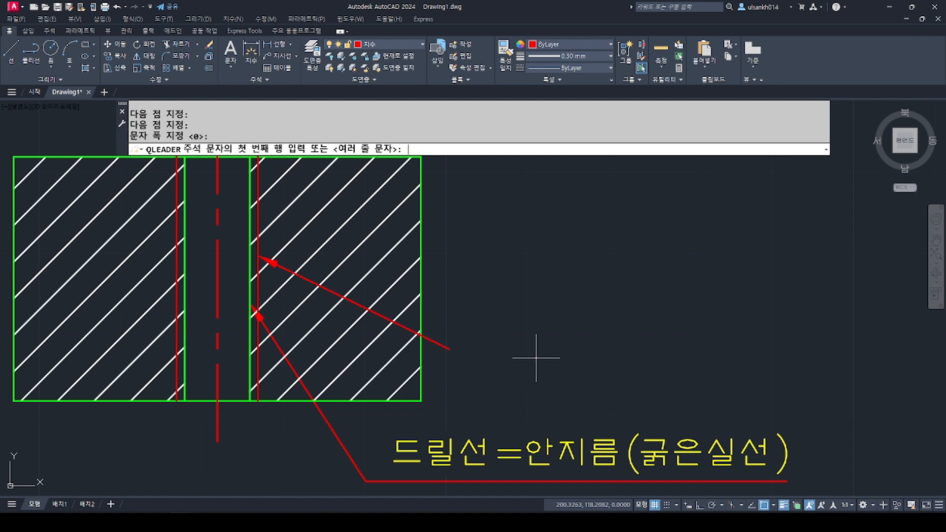
{"action": "type", "text": "태핑선=골지름("}
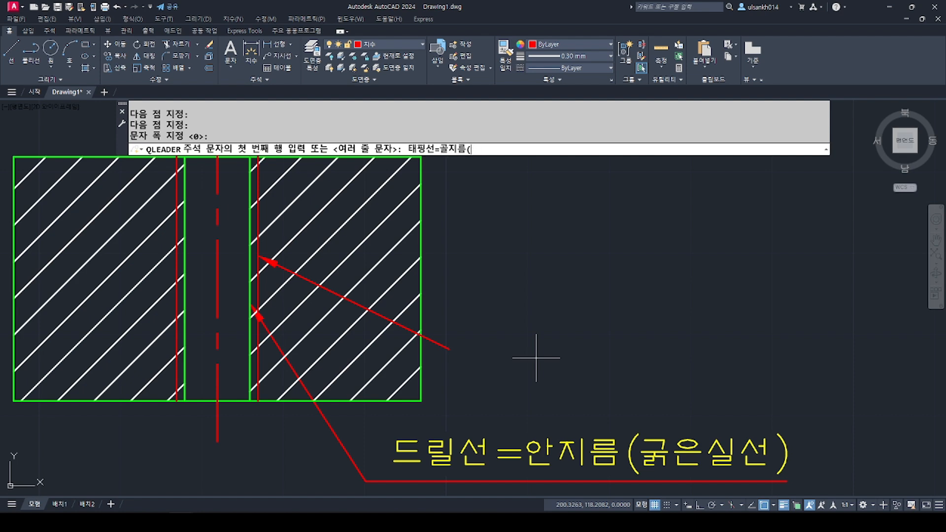
{"action": "type", "text": "가는실선)"}
{"action": "key", "text": "Return"}
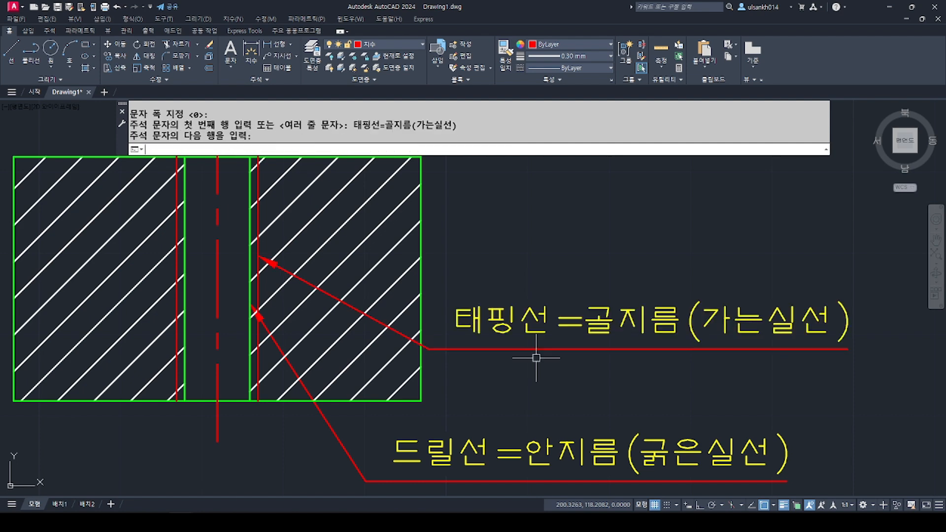
{"action": "key", "text": "Return"}
{"action": "middle_click_drag", "start_coordinate": [725, 420], "coordinate": [700, 402]}
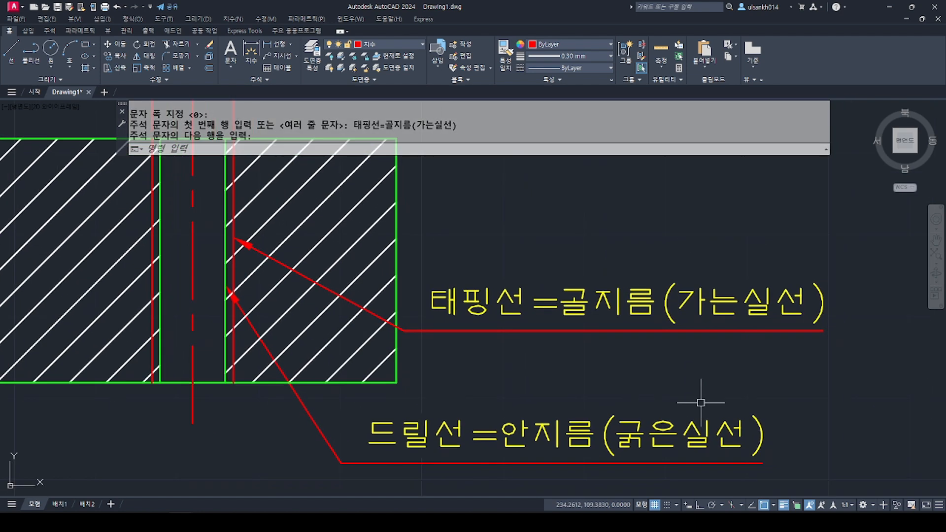
Step: Add a leader from the upper part of the right thread line with the note "해치는 드릴선(안쪽)까지"
{"action": "scroll", "coordinate": [576, 237], "scroll_direction": "down", "scroll_amount": 3}
{"action": "type", "text": "ㄷ"}
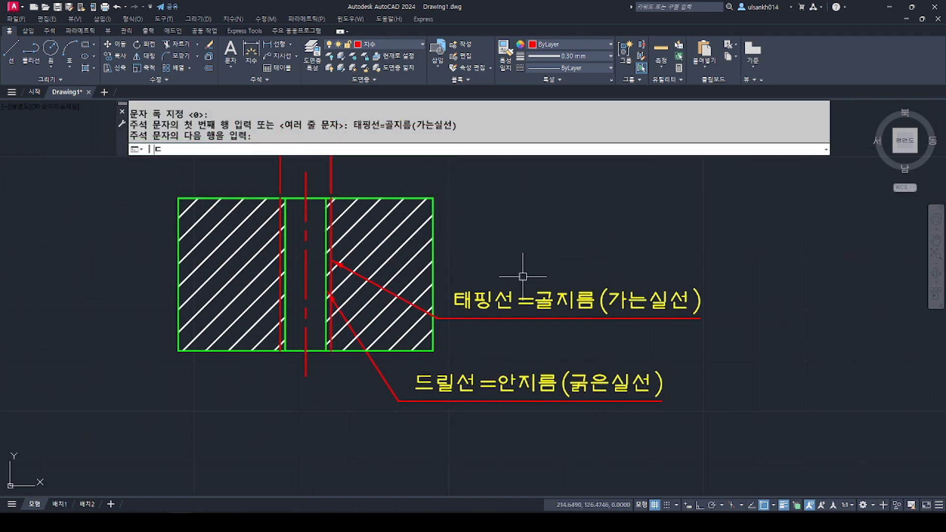
{"action": "key", "text": "Return"}
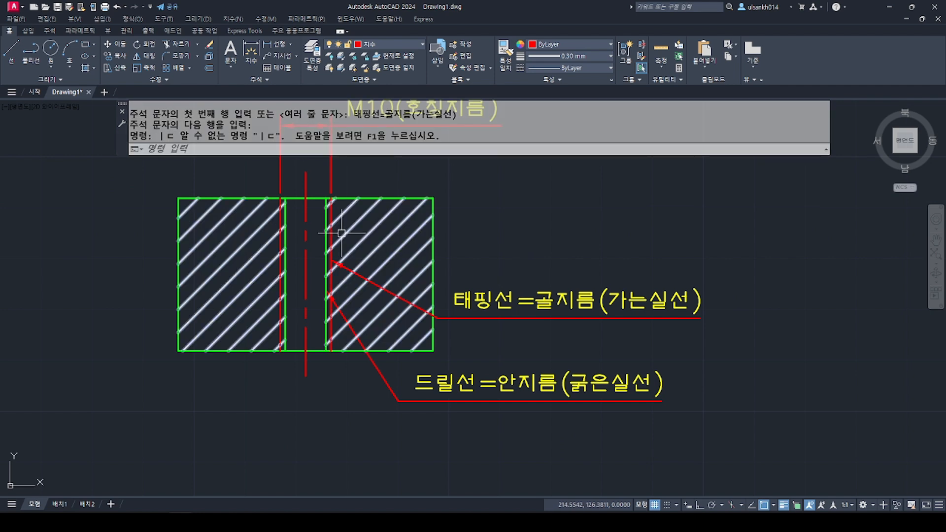
{"action": "type", "text": "le"}
{"action": "key", "text": "Return"}
{"action": "scroll", "coordinate": [340, 232], "scroll_direction": "up", "scroll_amount": 4}
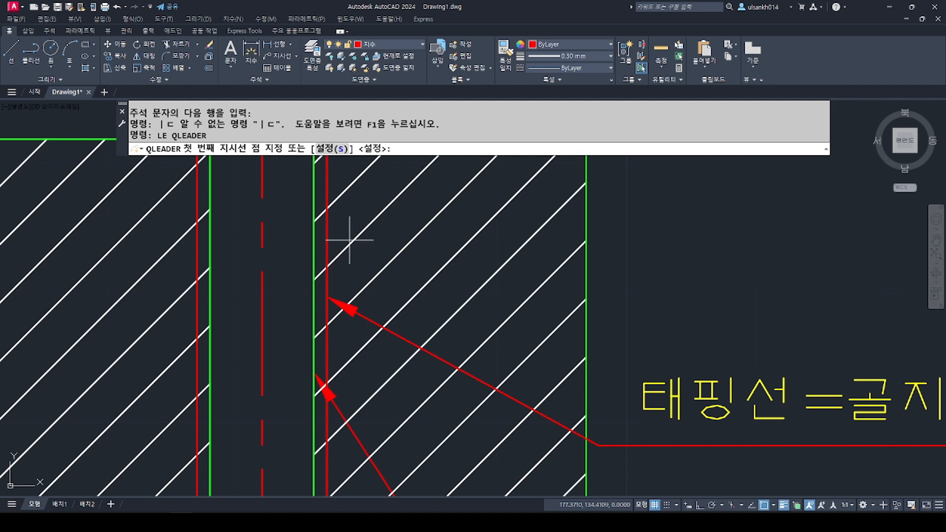
{"action": "scroll", "coordinate": [349, 240], "scroll_direction": "down", "scroll_amount": 4}
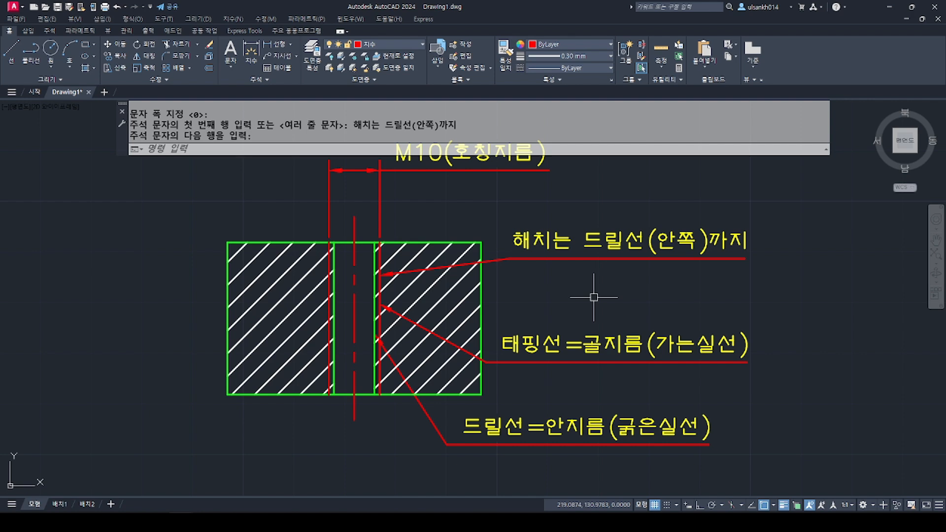
Step: Add a linear dimension between the hole's left drill line and left thread line, placed below the front view
{"action": "type", "text": "dli"}
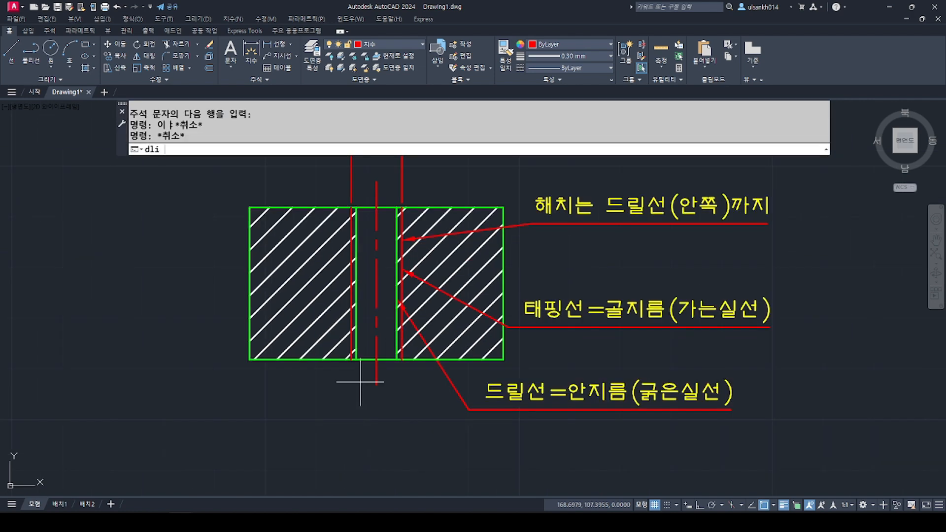
{"action": "key", "text": "space"}
{"action": "scroll", "coordinate": [360, 380], "scroll_direction": "up", "scroll_amount": 2}
{"action": "left_click", "coordinate": [350, 336]}
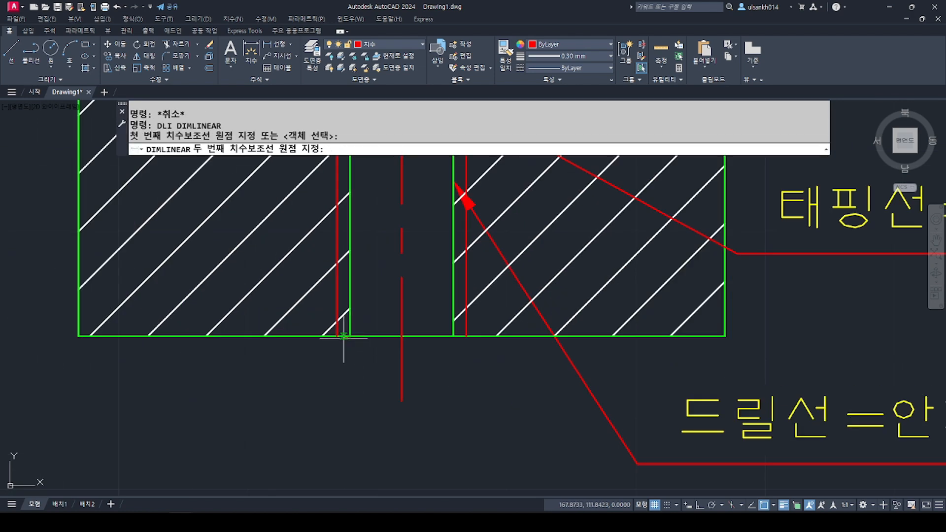
{"action": "left_click", "coordinate": [337, 336]}
{"action": "scroll", "coordinate": [337, 329], "scroll_direction": "down", "scroll_amount": 2}
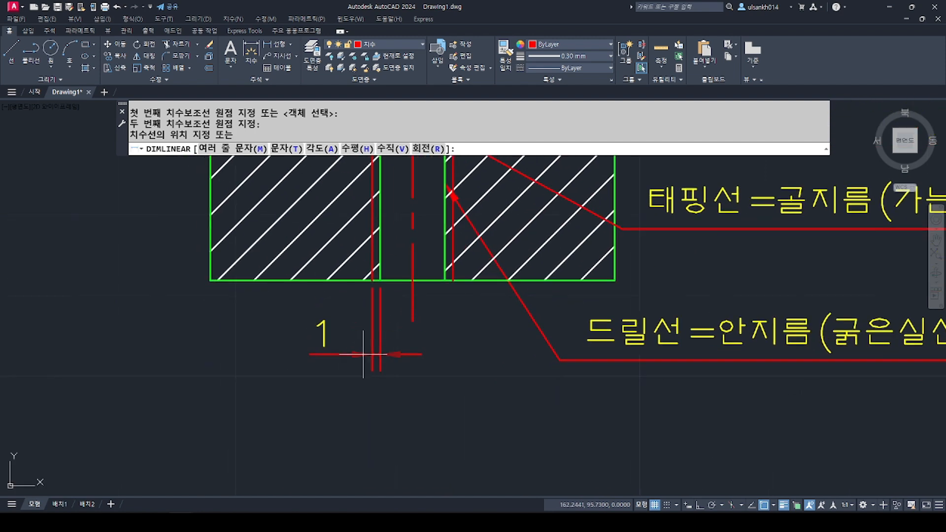
{"action": "left_click", "coordinate": [360, 392]}
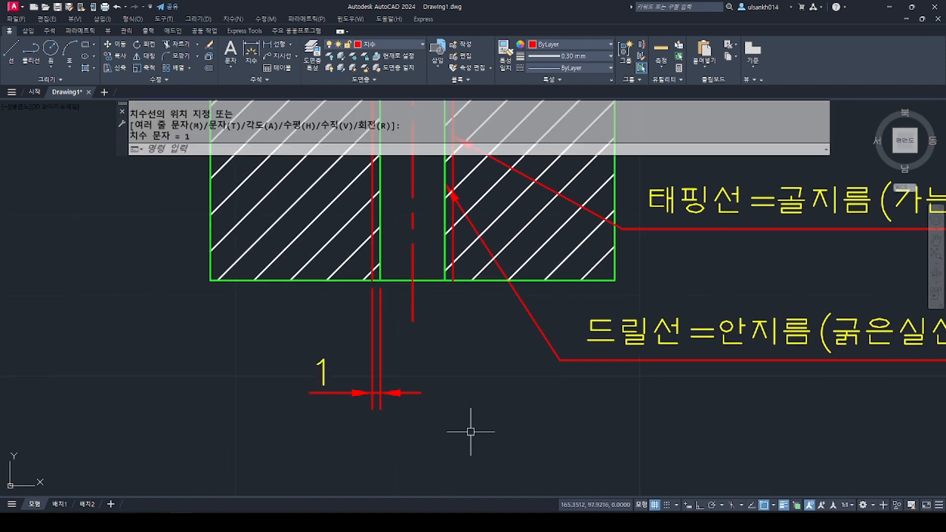
Step: Replace the text of the dimension below the front view with "태핑선과 드릴선 사이간격"
{"action": "left_click", "coordinate": [321, 372]}
{"action": "double_click", "coordinate": [320, 372]}
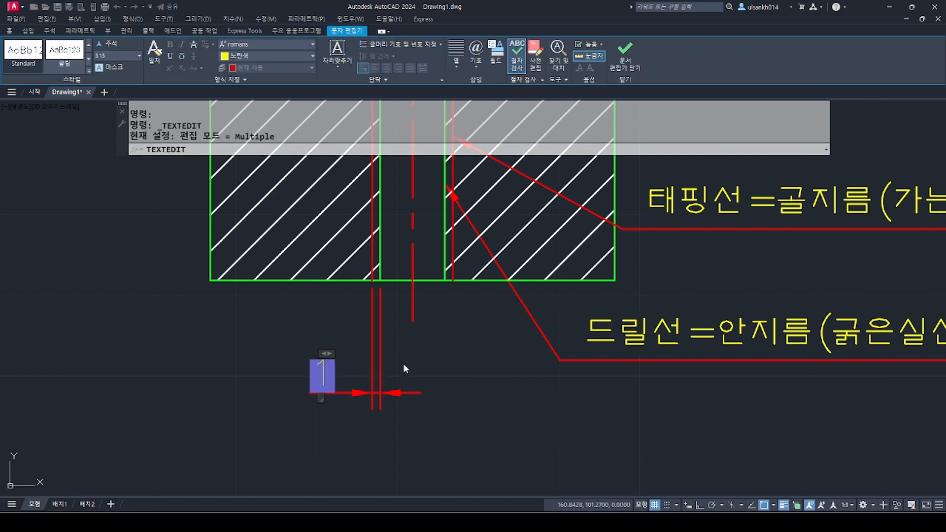
{"action": "type", "text": "태핑선"}
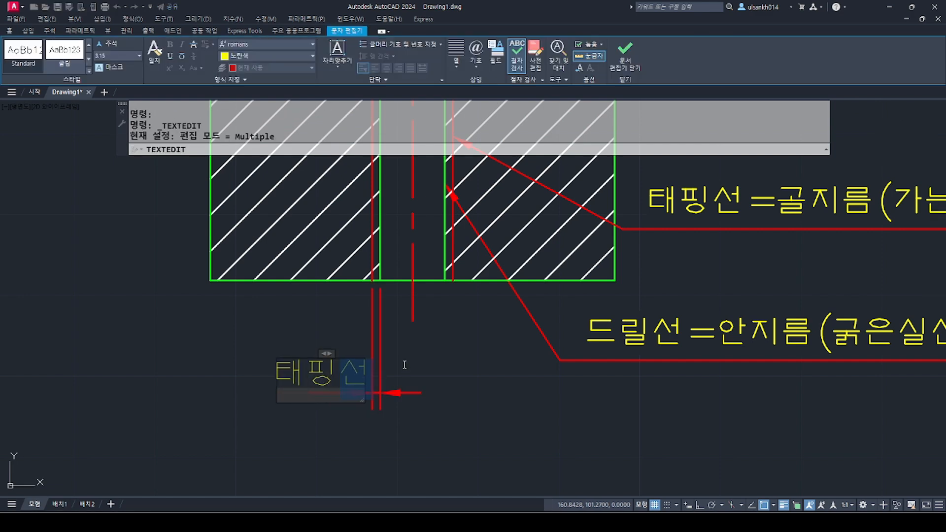
{"action": "type", "text": "과 드릴서"}
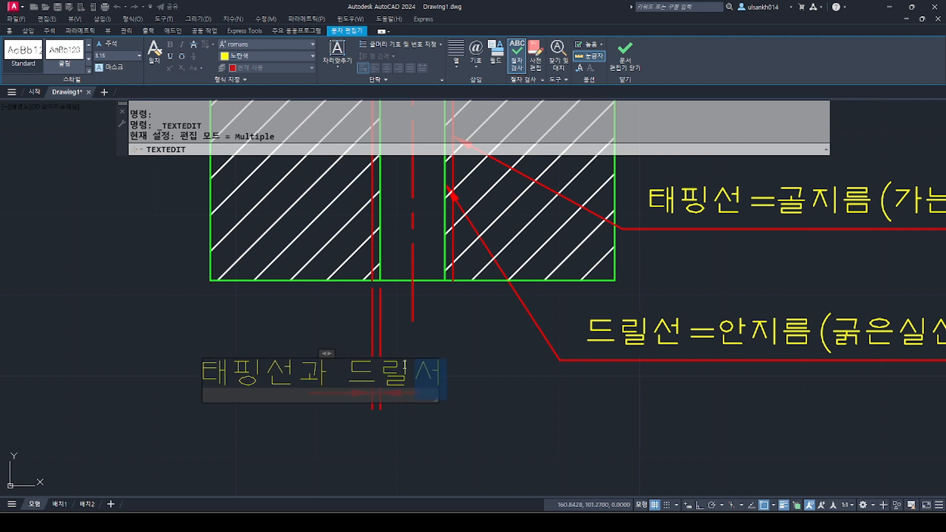
{"action": "type", "text": "ㄴ 사이간격"}
{"action": "key", "text": "Return"}
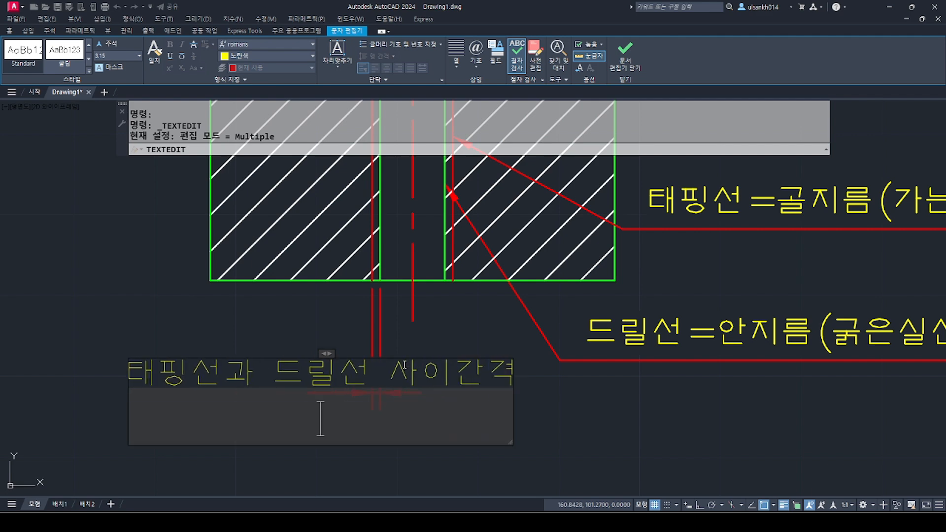
{"action": "key", "text": "BackSpace"}
{"action": "key", "text": "ctrl+Return"}
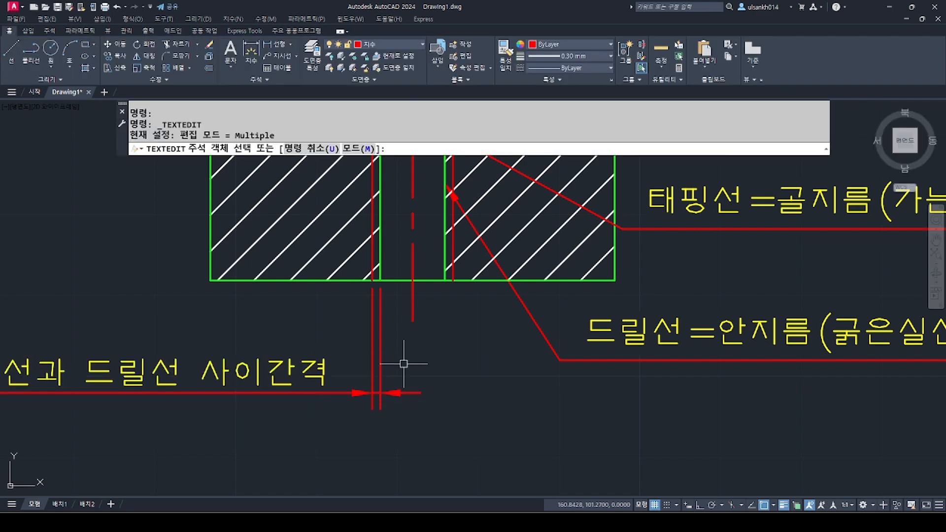
{"action": "key", "text": "Escape"}
{"action": "scroll", "coordinate": [403, 363], "scroll_direction": "down", "scroll_amount": 2}
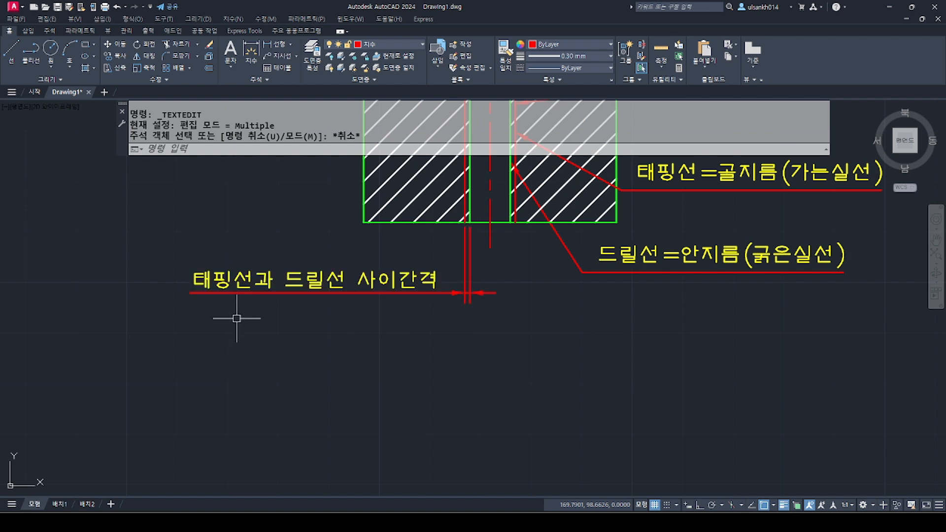
{"action": "key", "text": "Escape"}
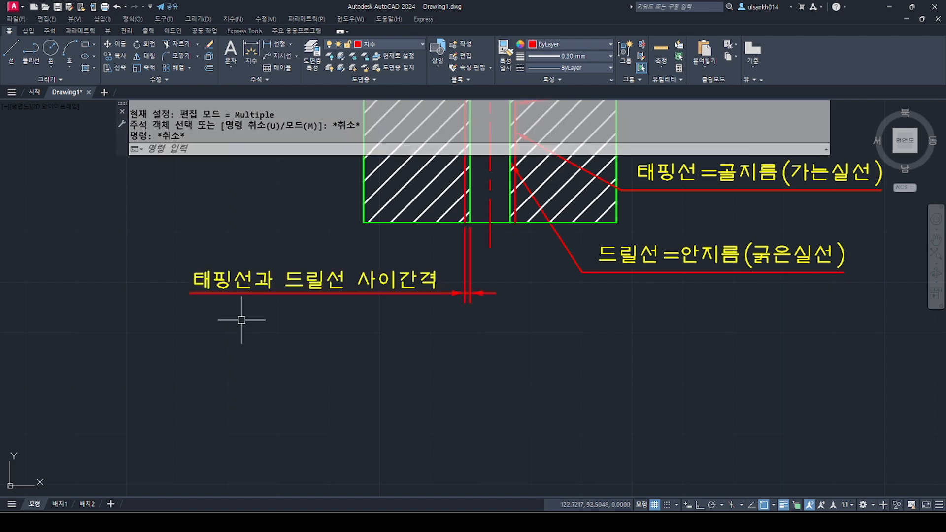
Step: Start a multiline text block under the drill-to-thread gap dimension with the first line "호칭지름x0.1"
{"action": "type", "text": "t"}
{"action": "key", "text": "Return"}
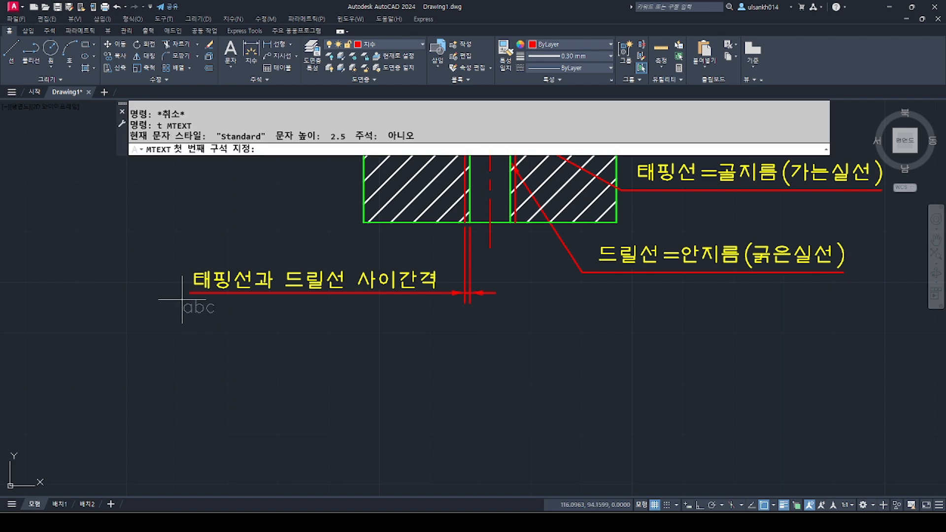
{"action": "left_click", "coordinate": [183, 300]}
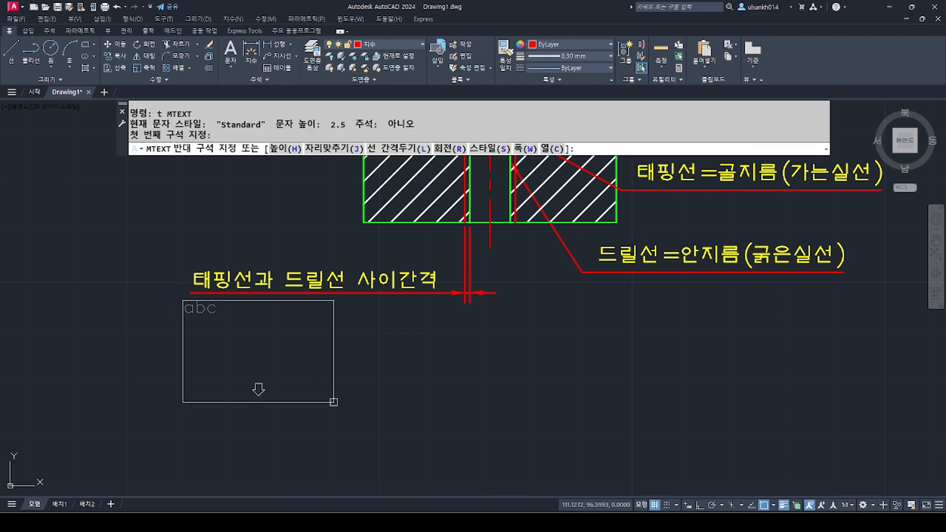
{"action": "left_click", "coordinate": [465, 488]}
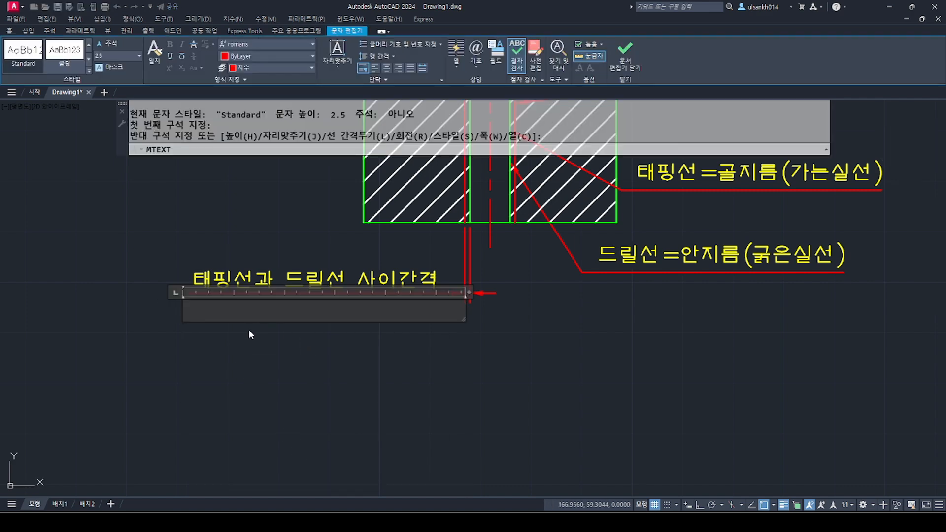
{"action": "type", "text": "호칭지름x0.1"}
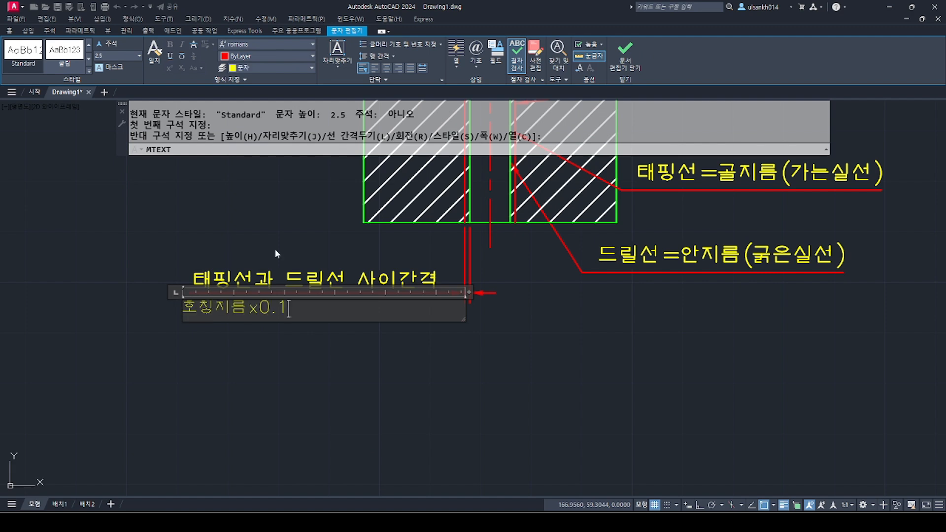
{"action": "key", "text": "Return"}
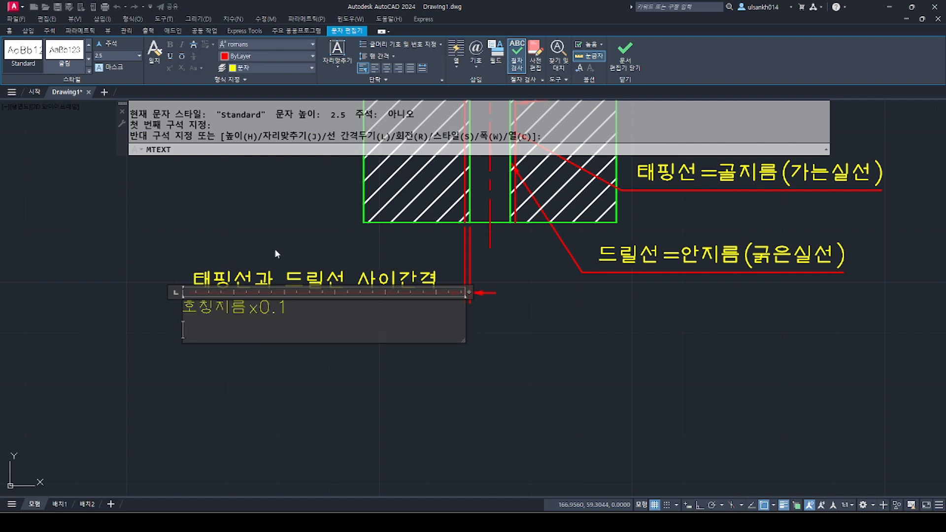
Step: Add the example lines "ex) M3=0.3", "M5=0.5" and "M10= 1" to the text block, aligning the last two under M3
{"action": "type", "text": "ex) ㅡ"}
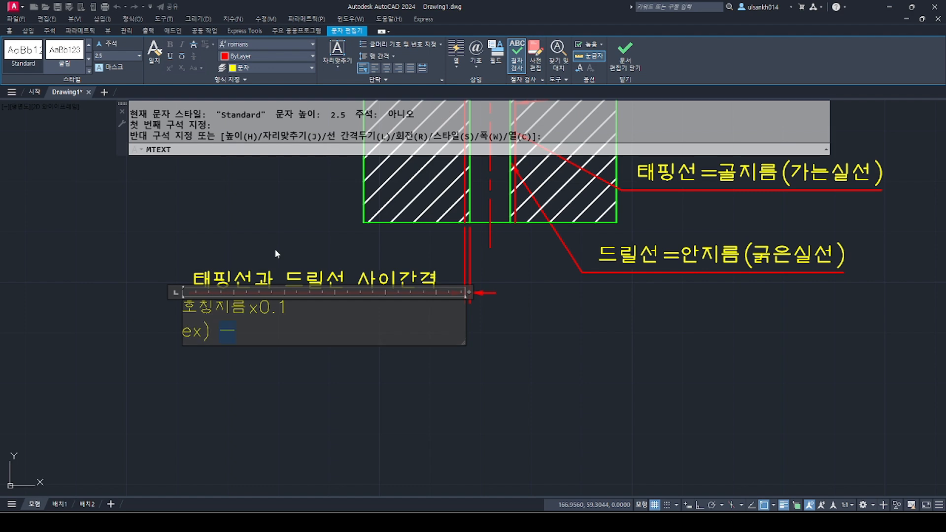
{"action": "key", "text": "BackSpace"}
{"action": "type", "text": "M3=0.3"}
{"action": "key", "text": "Return"}
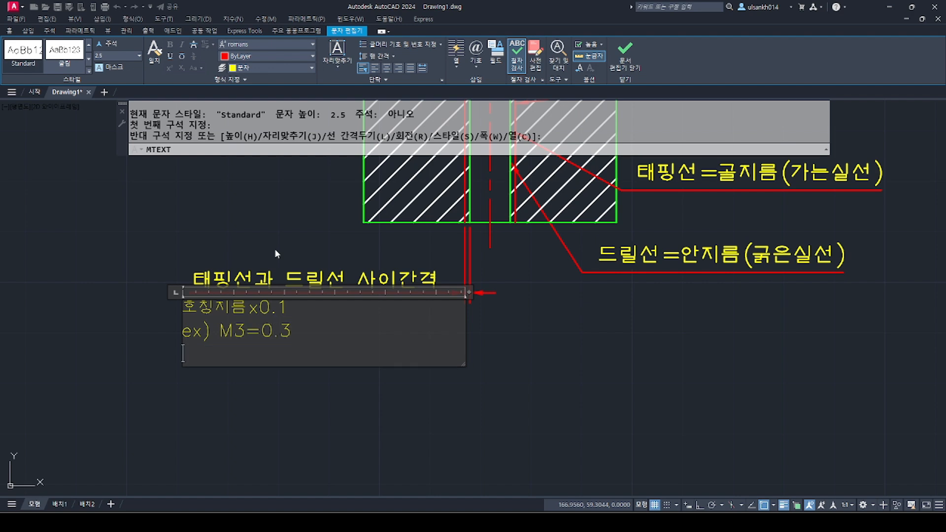
{"action": "type", "text": "M5=0.5"}
{"action": "key", "text": "Return"}
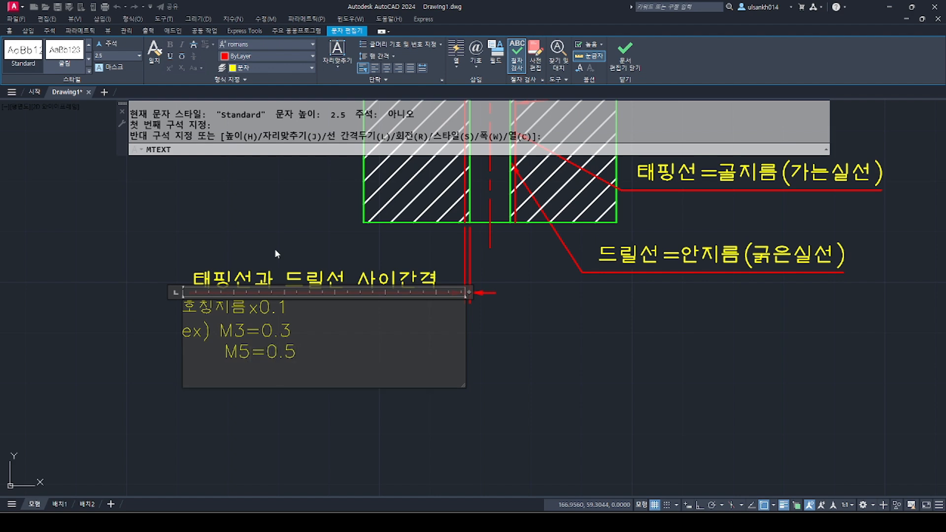
{"action": "type", "text": "M10= 1"}
{"action": "key", "text": "Return"}
Step: Finish the text block with the line "단) 10이상은 무조건 1"
{"action": "type", "text": "단) 10이사"}
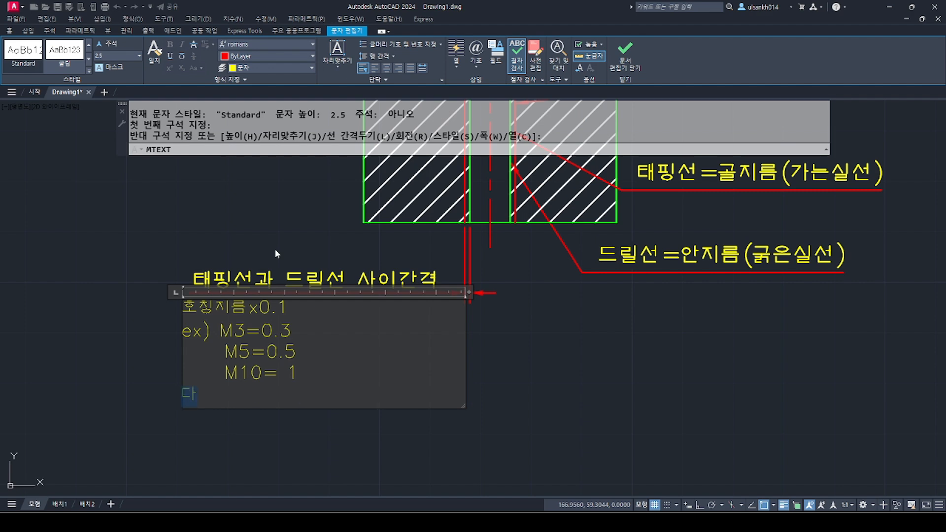
{"action": "type", "text": "ㅇ은 무조건"}
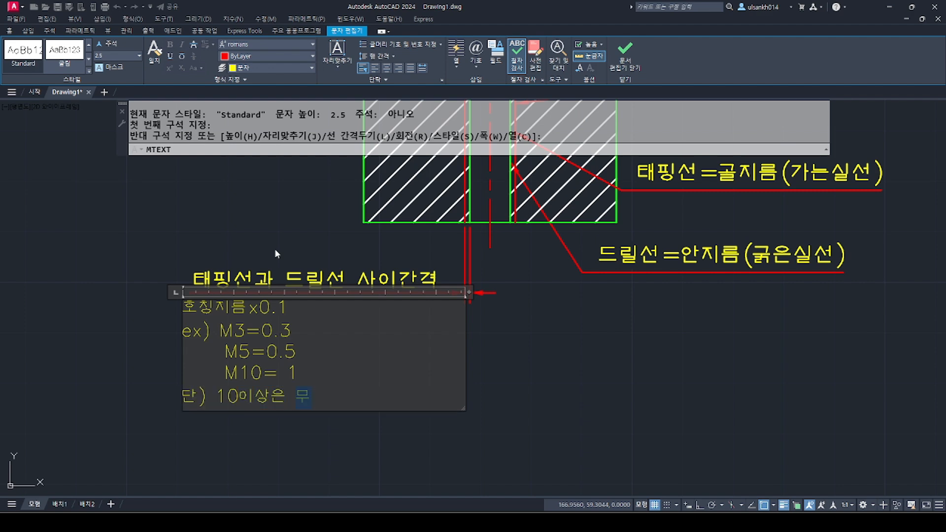
{"action": "type", "text": " 1"}
{"action": "left_click", "coordinate": [273, 248]}
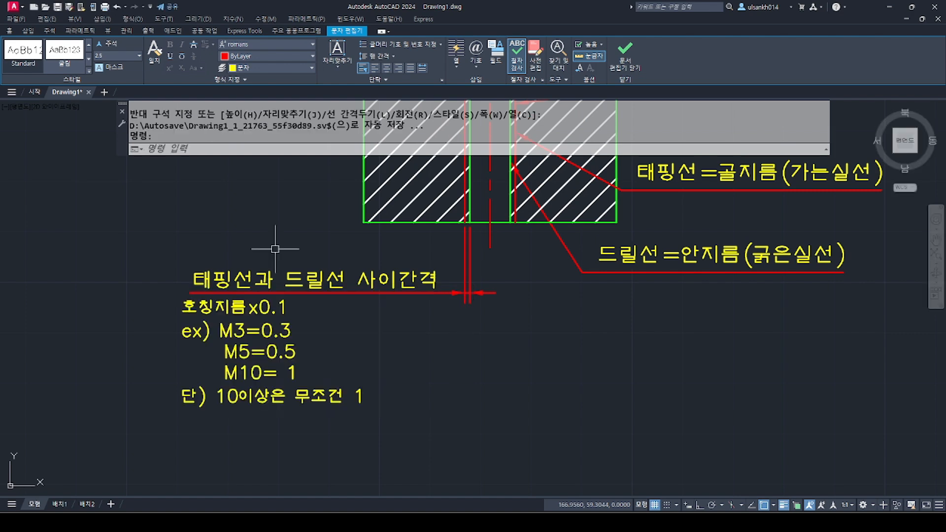
{"action": "key", "text": "Escape"}
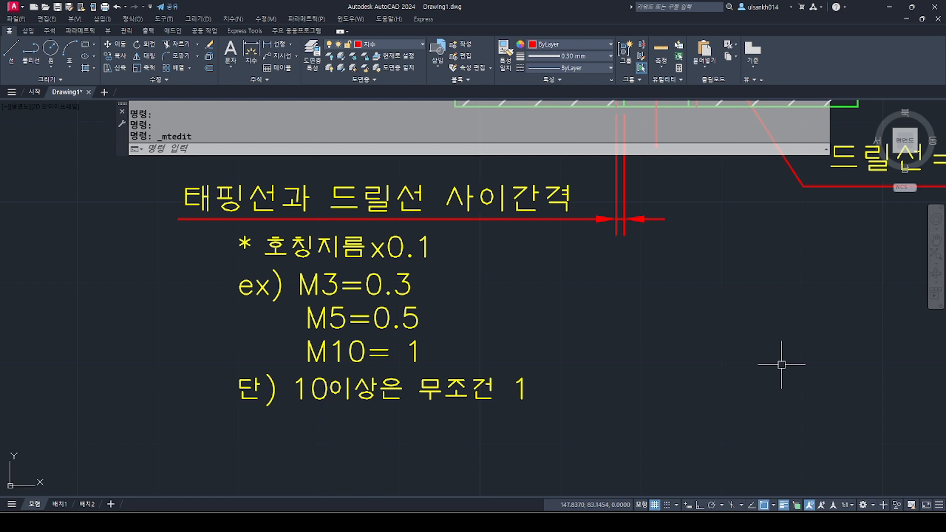
Step: Draw a leader from the upper-left part of the thread arc in the top view to a point up and left of it
{"action": "scroll", "coordinate": [705, 221], "scroll_direction": "down", "scroll_amount": 2}
{"action": "middle_click_drag", "start_coordinate": [731, 197], "coordinate": [609, 380]}
{"action": "mouse_move", "coordinate": [573, 163]}
{"action": "middle_mouse_down"}
{"action": "mouse_move", "coordinate": [522, 295]}
{"action": "mouse_move", "coordinate": [545, 268]}
{"action": "middle_mouse_up"}
{"action": "scroll", "coordinate": [512, 276], "scroll_direction": "up", "scroll_amount": 3}
{"action": "type", "text": "1"}
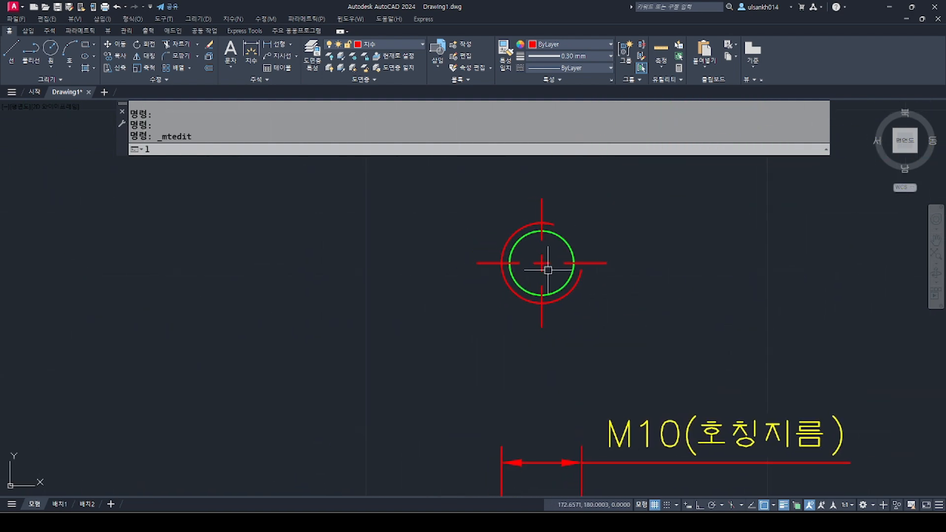
{"action": "type", "text": "e"}
{"action": "key", "text": "Return"}
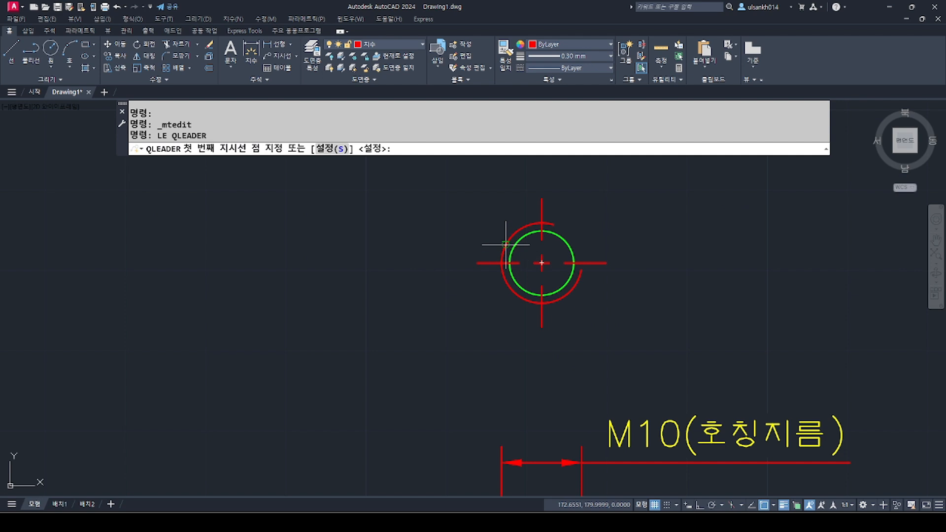
{"action": "left_click", "coordinate": [505, 243]}
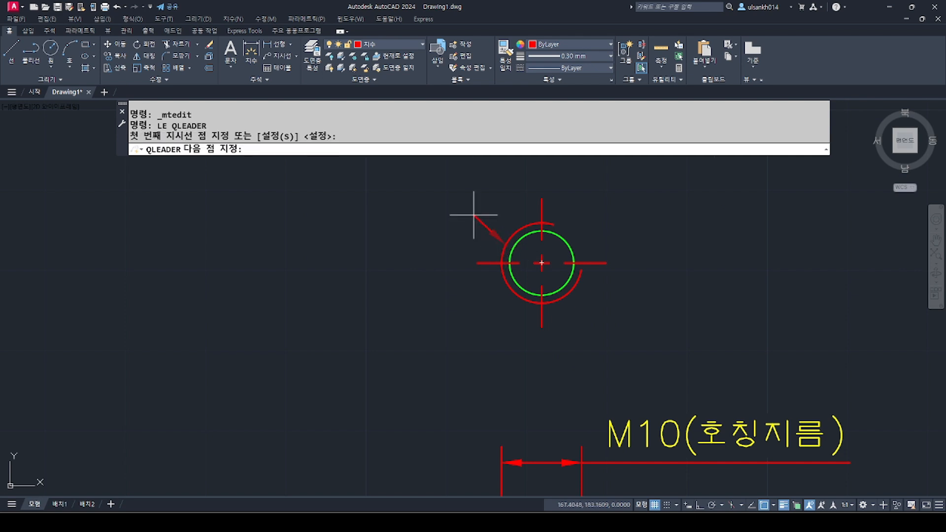
{"action": "left_click", "coordinate": [457, 189]}
Step: Give the thread arc's leader the single-line note "골지름(1/4을 자른다)" with the default text width of 0
{"action": "key", "text": "Return"}
{"action": "key", "text": "Return"}
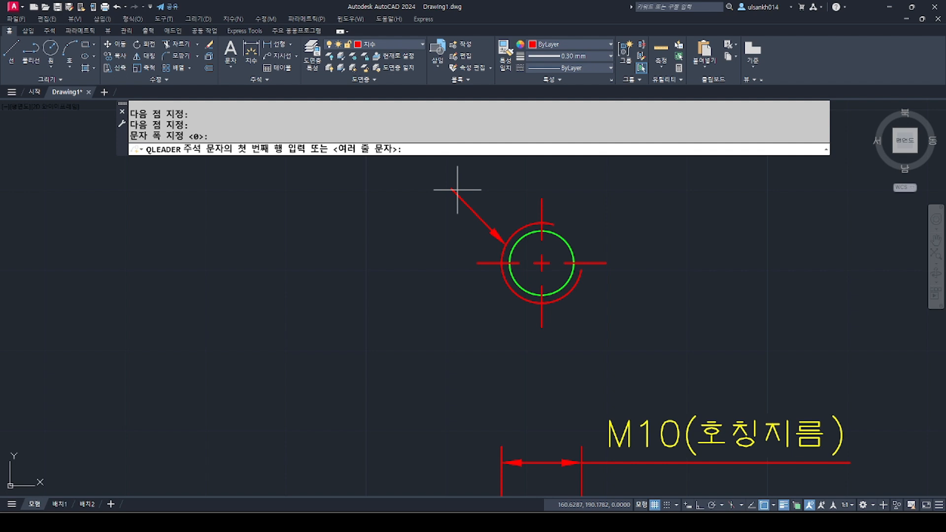
{"action": "type", "text": "골지름(1/4을 자른다)"}
{"action": "key", "text": "Return"}
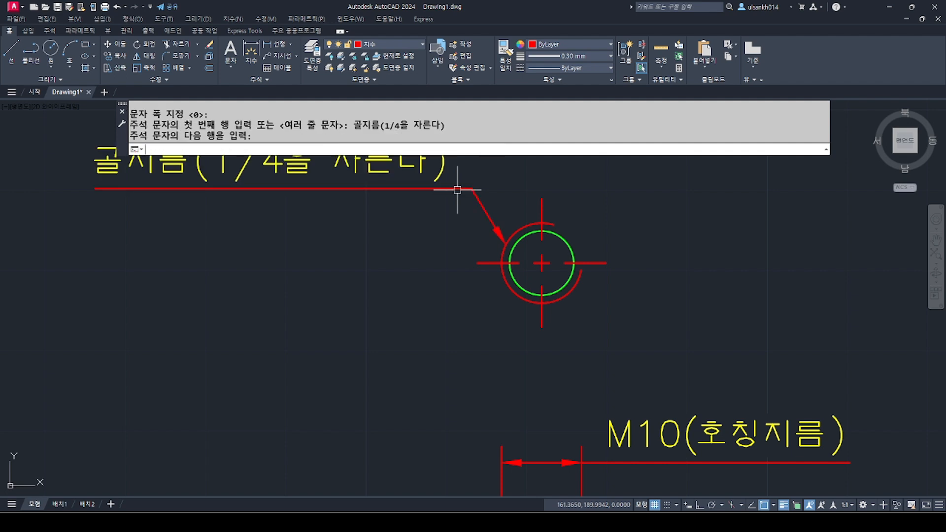
{"action": "key", "text": "Return"}
{"action": "scroll", "coordinate": [477, 303], "scroll_direction": "down", "scroll_amount": 2}
{"action": "middle_click_drag", "start_coordinate": [477, 298], "coordinate": [507, 312]}
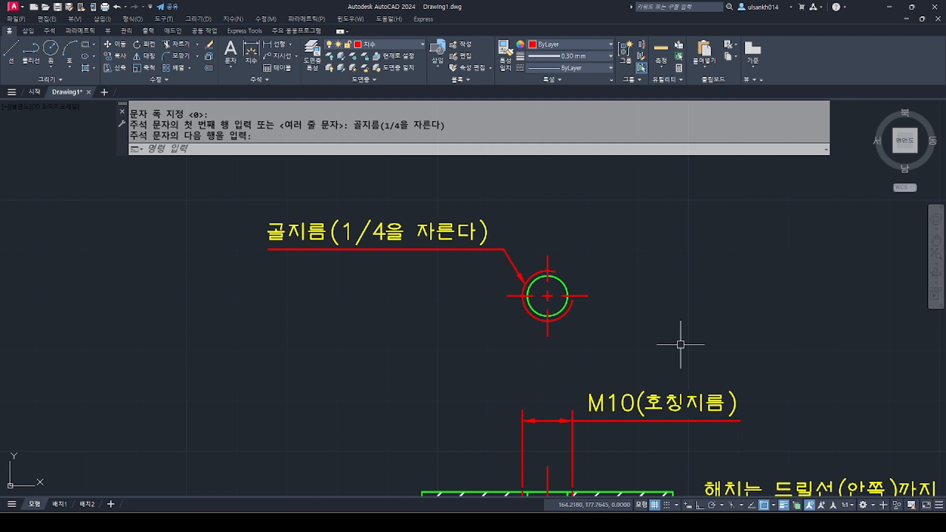
Step: Edit the thread arc's leader note to read "골지름=바깥지름(1/4을 자른다)"
{"action": "left_click", "coordinate": [332, 250]}
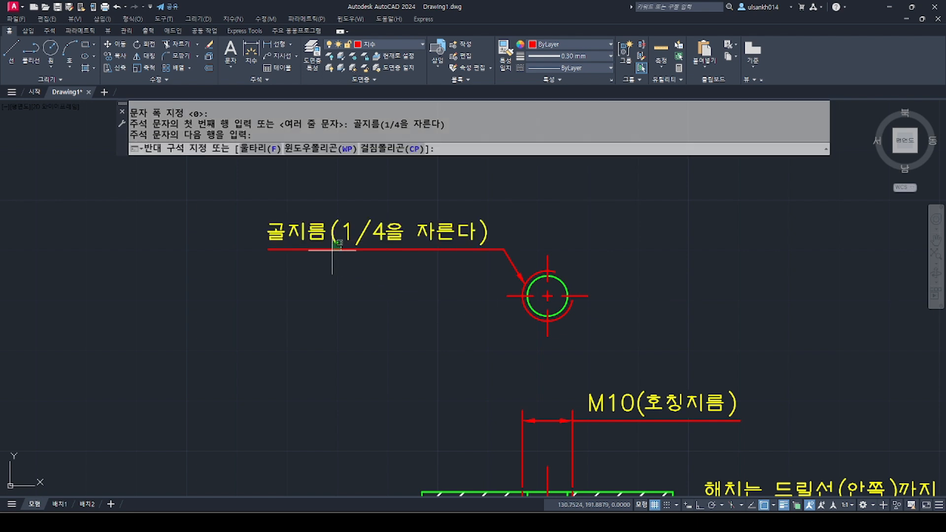
{"action": "double_click", "coordinate": [331, 235]}
{"action": "type", "text": "=바까"}
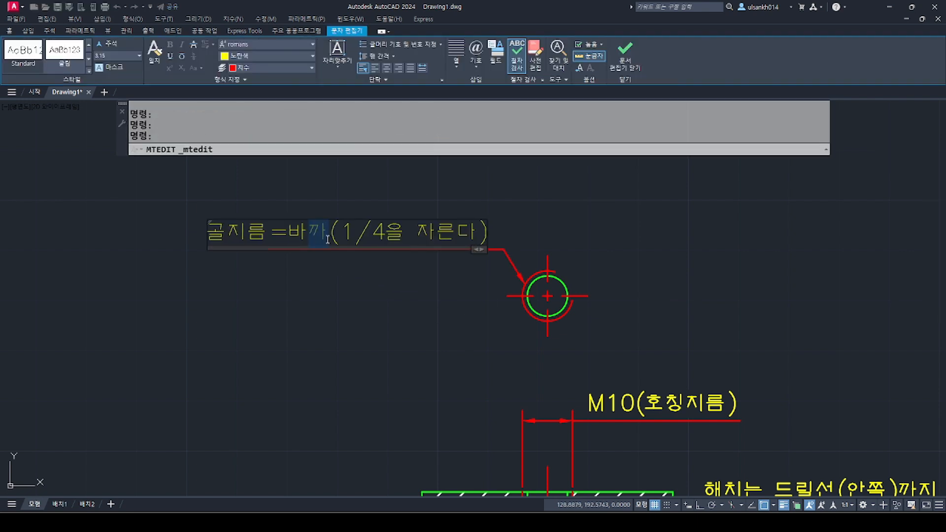
{"action": "type", "text": "깥지름"}
{"action": "left_click", "coordinate": [633, 357]}
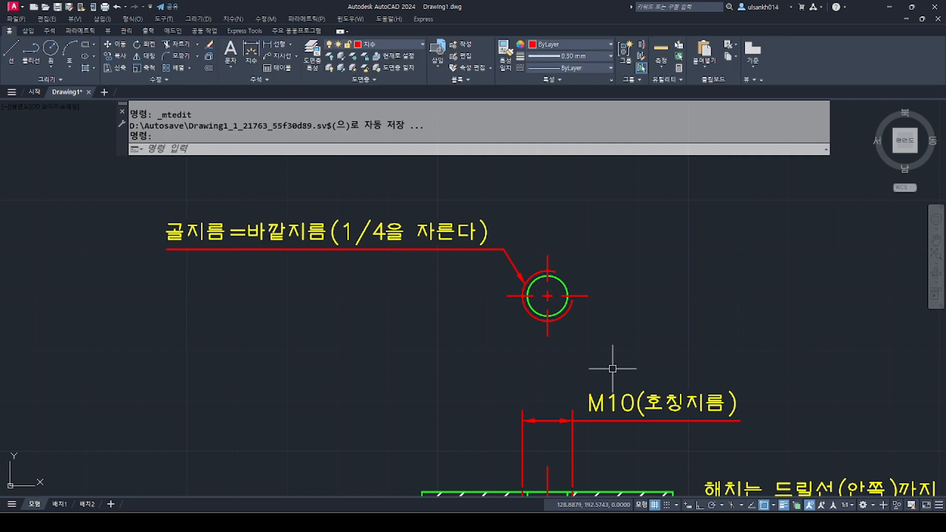
Step: Examine the complete framed drawing with its title, both views, dimensions and notes
{"action": "scroll", "coordinate": [612, 368], "scroll_direction": "down", "scroll_amount": 6}
{"action": "scroll", "coordinate": [635, 340], "scroll_direction": "up", "scroll_amount": 2}
{"action": "mouse_move", "coordinate": [640, 376]}
{"action": "middle_mouse_down"}
{"action": "mouse_move", "coordinate": [675, 352]}
{"action": "mouse_move", "coordinate": [621, 342]}
{"action": "middle_mouse_up"}
{"action": "scroll", "coordinate": [676, 352], "scroll_direction": "down", "scroll_amount": 2}
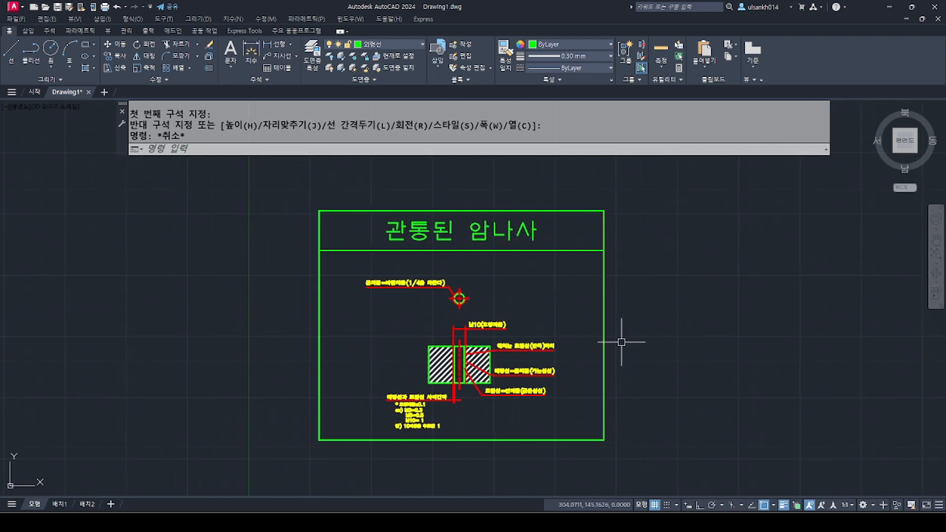
{"action": "scroll", "coordinate": [621, 342], "scroll_direction": "up", "scroll_amount": 1}
{"action": "middle_click_drag", "start_coordinate": [551, 365], "coordinate": [611, 360]}
{"action": "scroll", "coordinate": [513, 320], "scroll_direction": "down", "scroll_amount": 1}
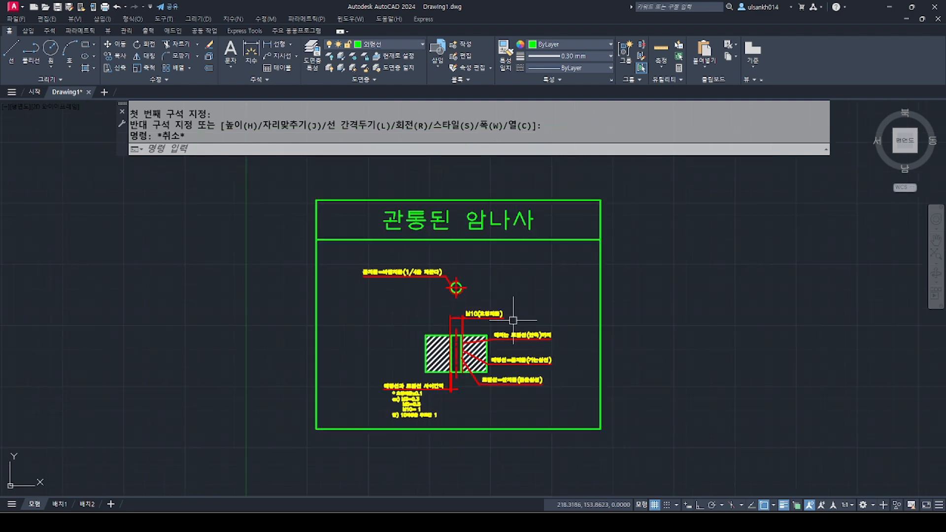
{"action": "middle_click_drag", "start_coordinate": [512, 320], "coordinate": [508, 320]}
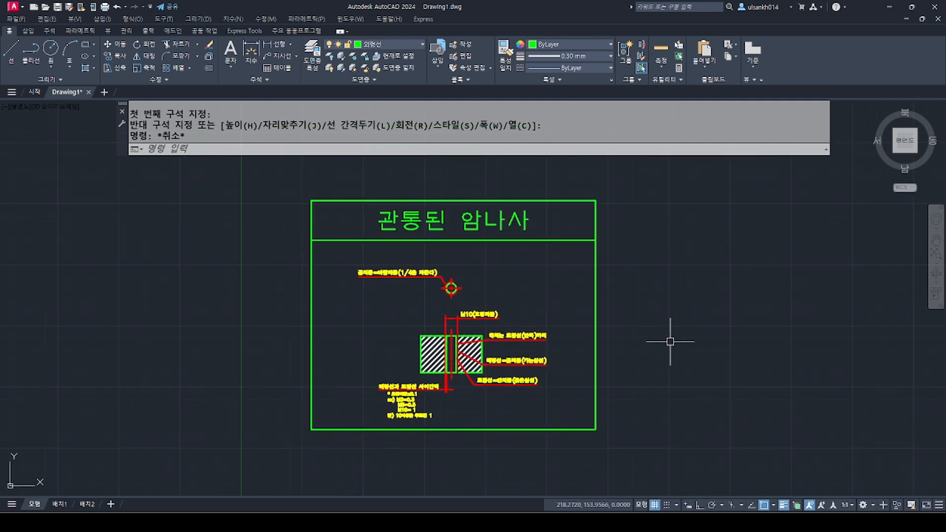